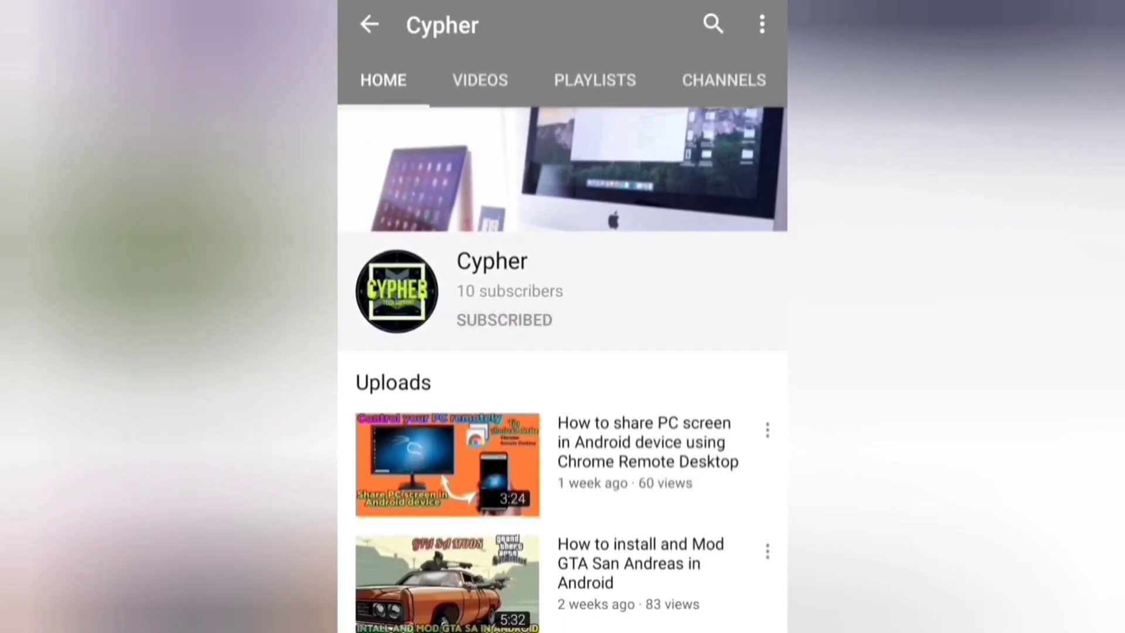
- Set the Cypher channel's notifications to All
click(755, 311)
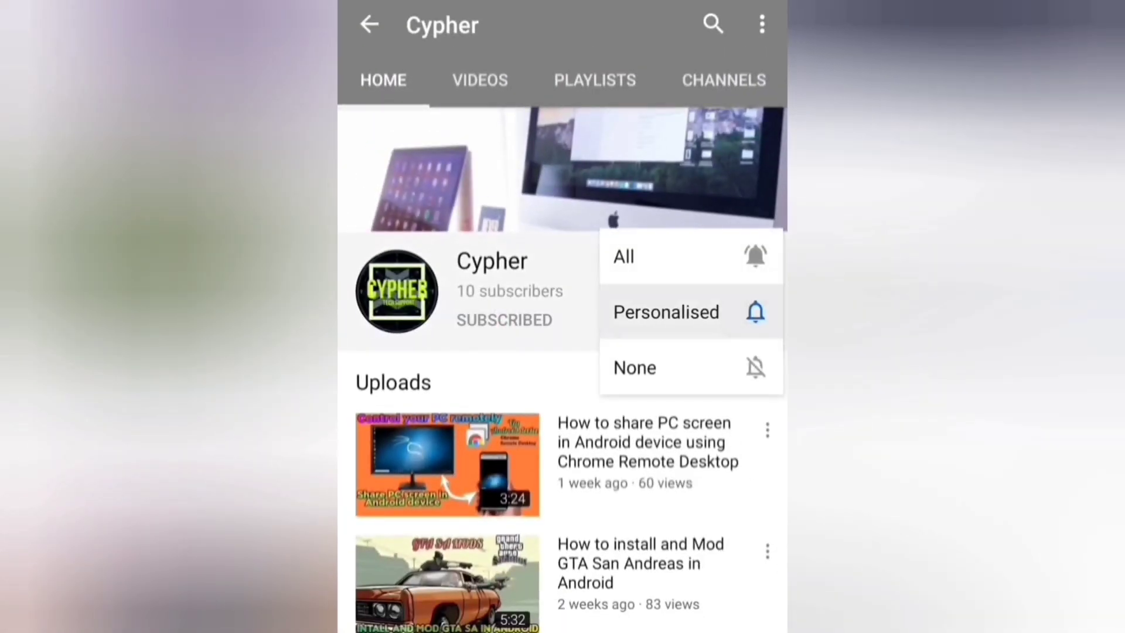
click(694, 258)
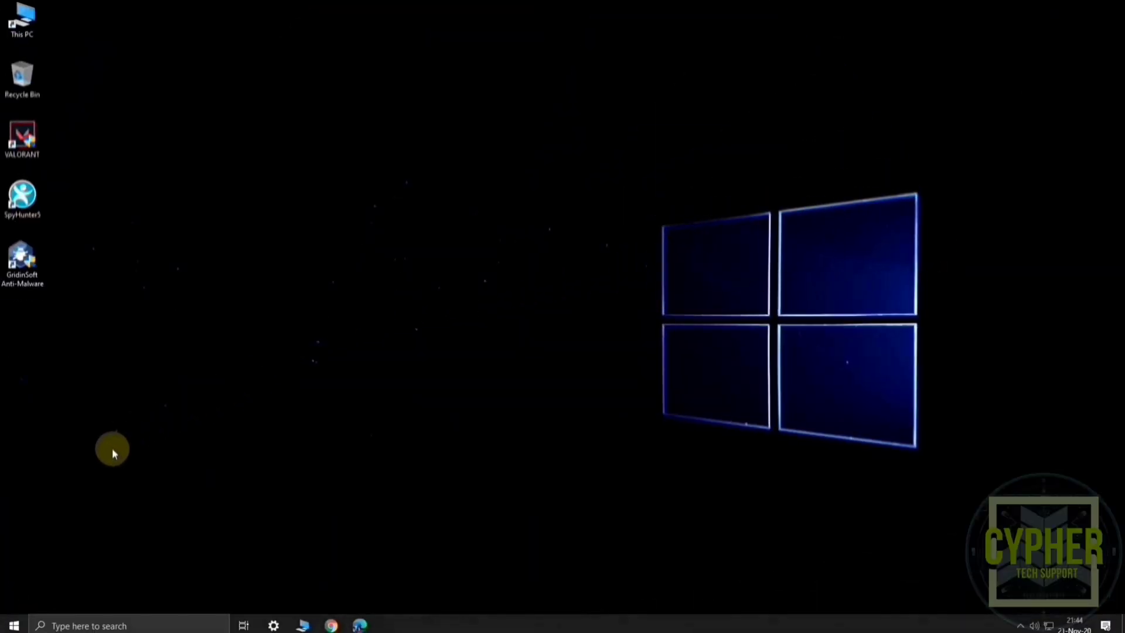
- Switch to AORUS ENGINE and open the macro editor for the GM-AORUS M2 mouse
click(3, 627)
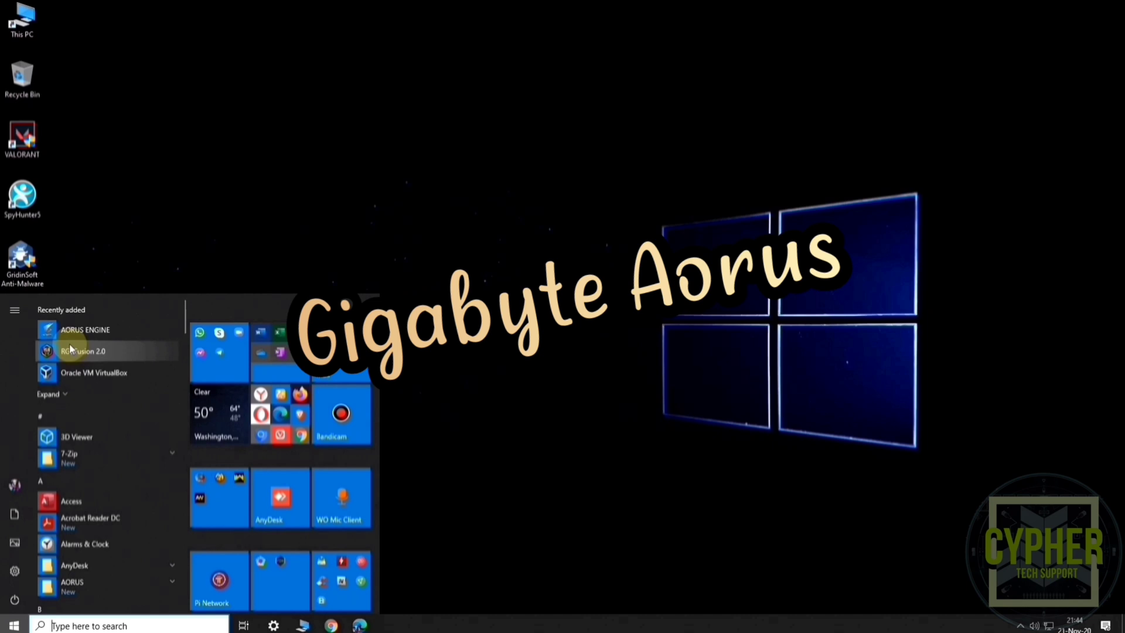
click(69, 339)
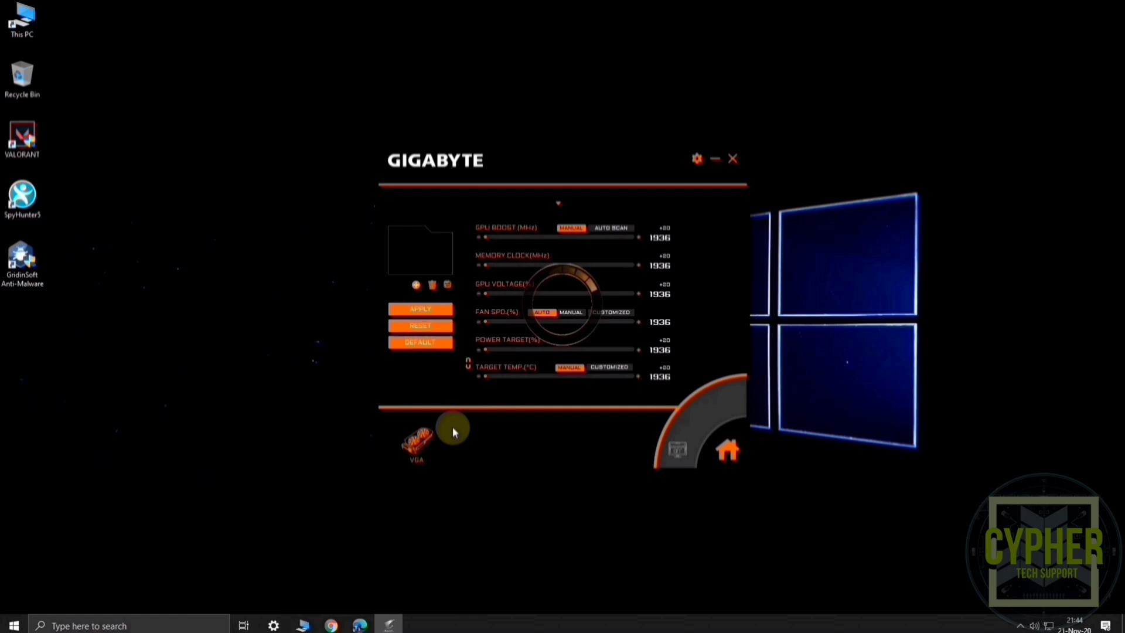
click(472, 438)
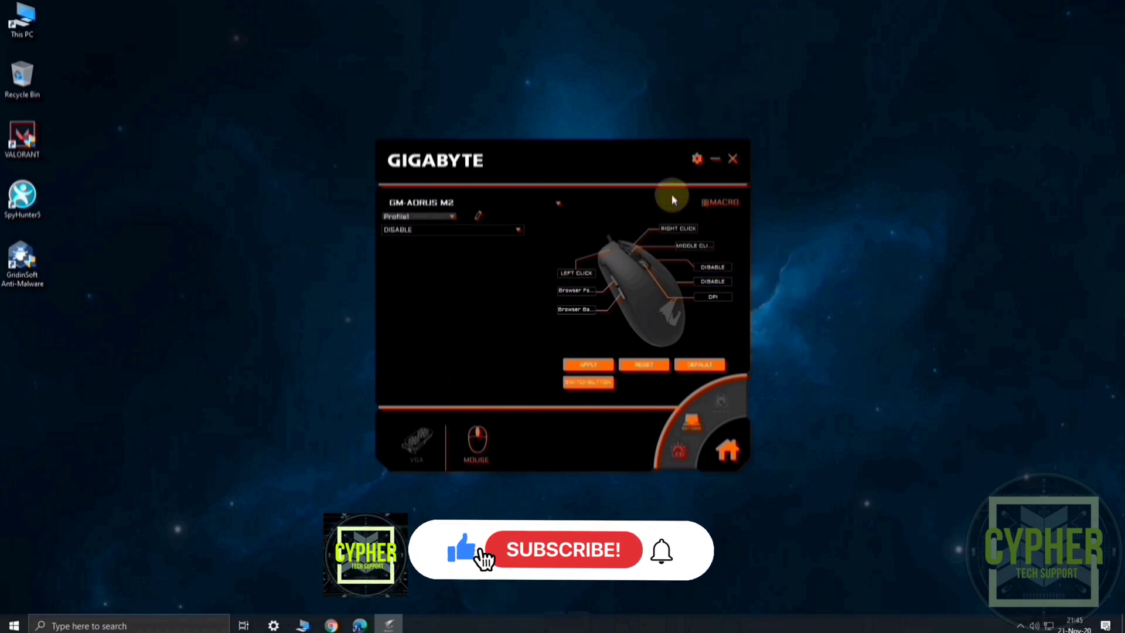
click(707, 207)
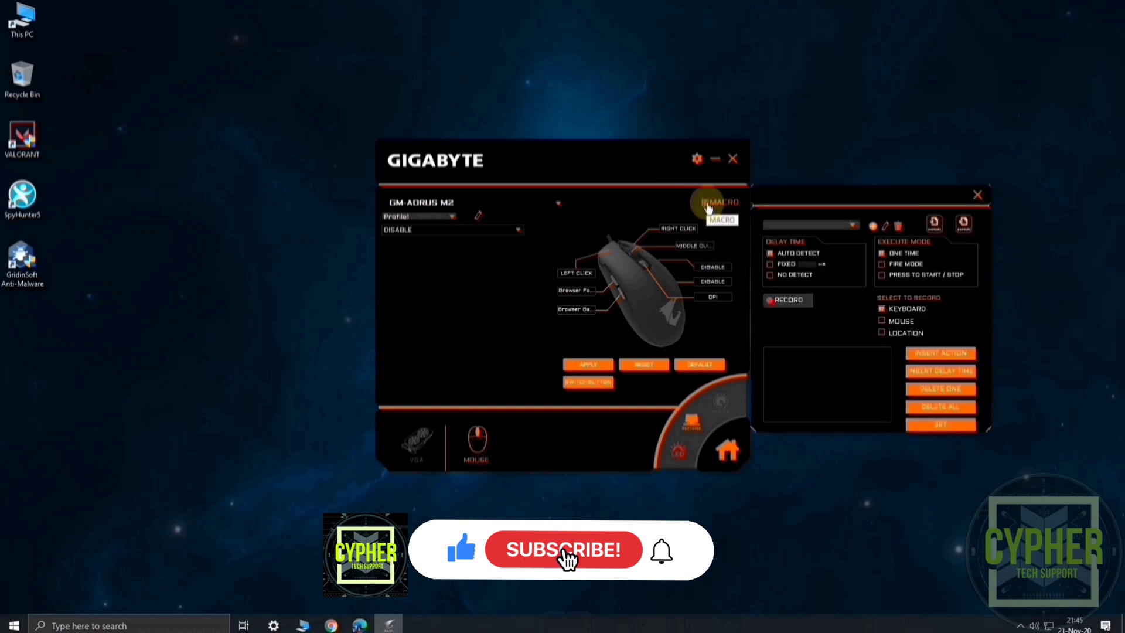
drag(630, 160, 410, 176)
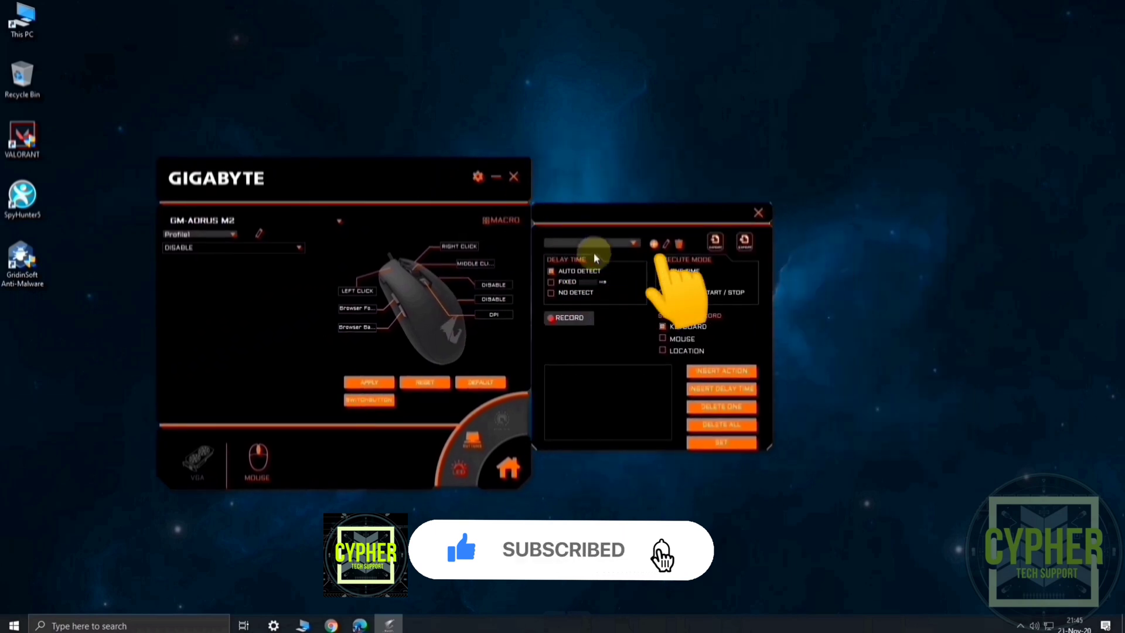
- Create a new mouse macro named "RUN 2"
click(654, 245)
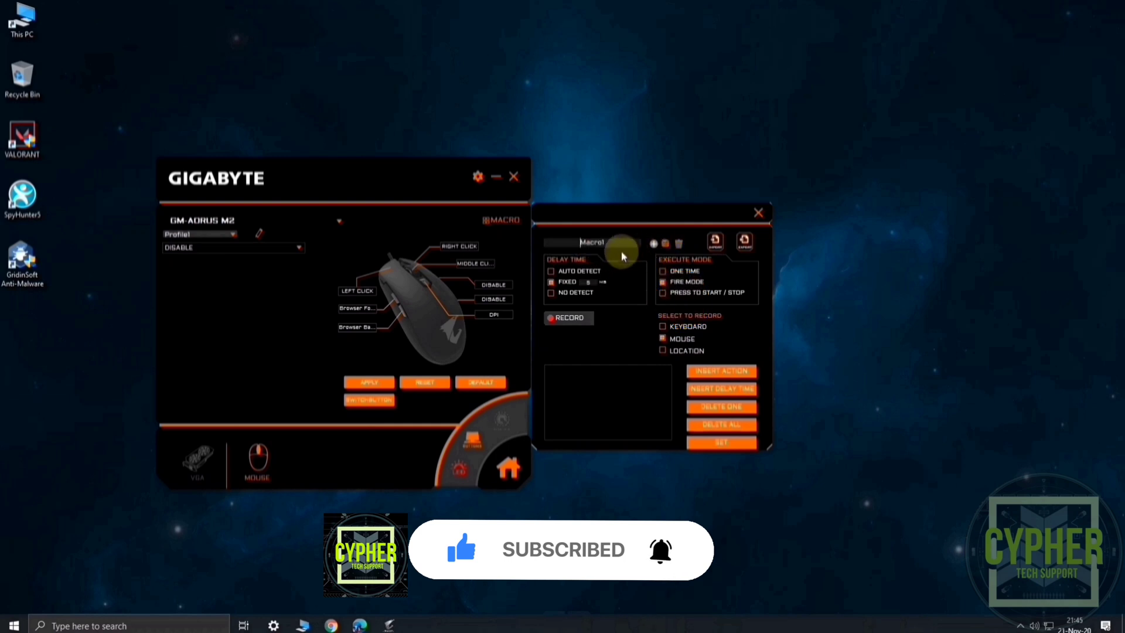
drag(623, 256, 563, 260)
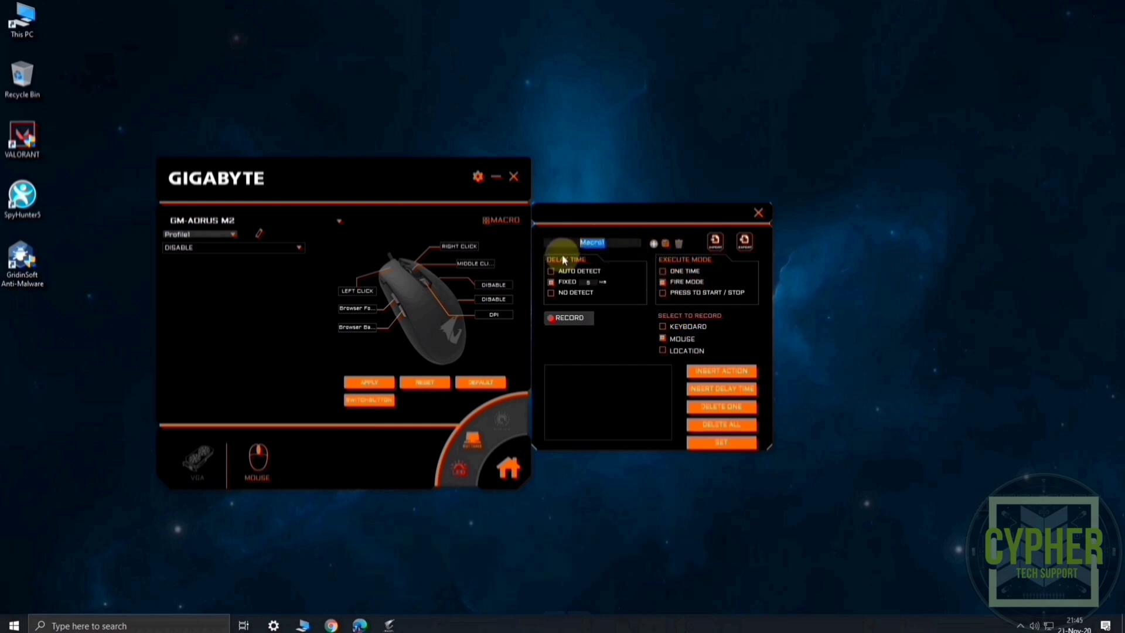
text(RUN 2)
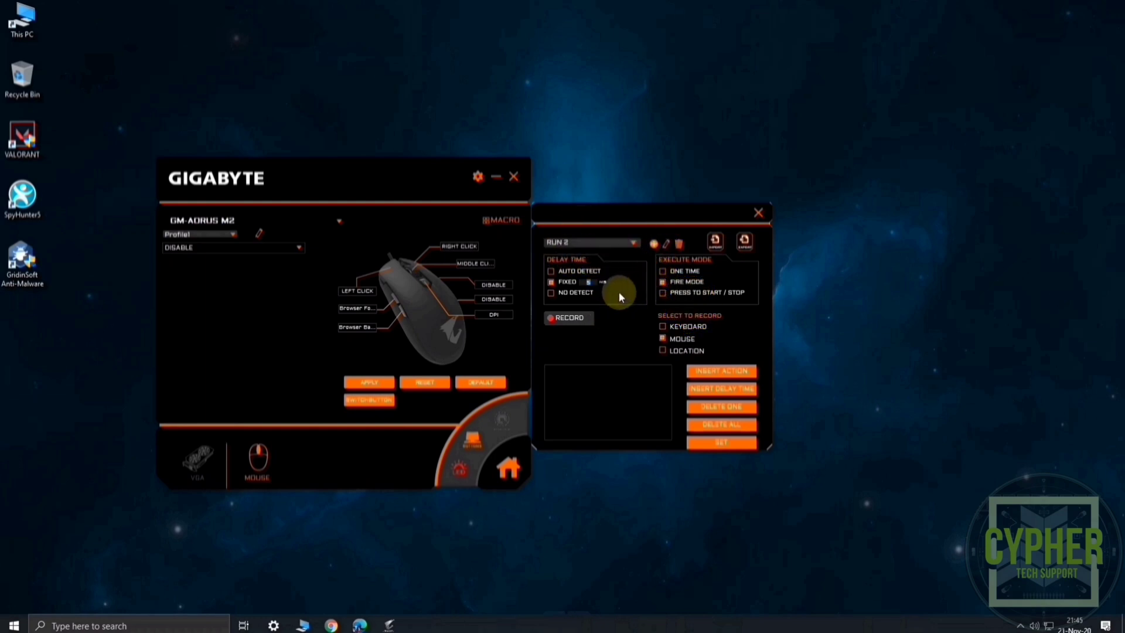
- Configure macro recording with a fixed delay time of 5, Fire Mode execution and mouse input
click(551, 283)
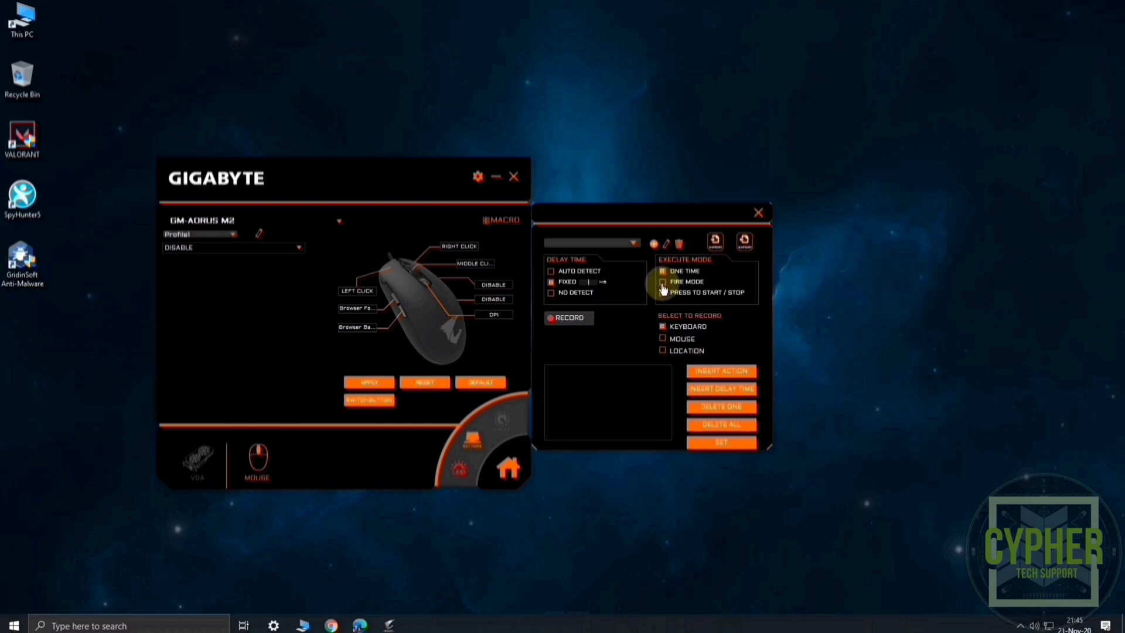
click(662, 284)
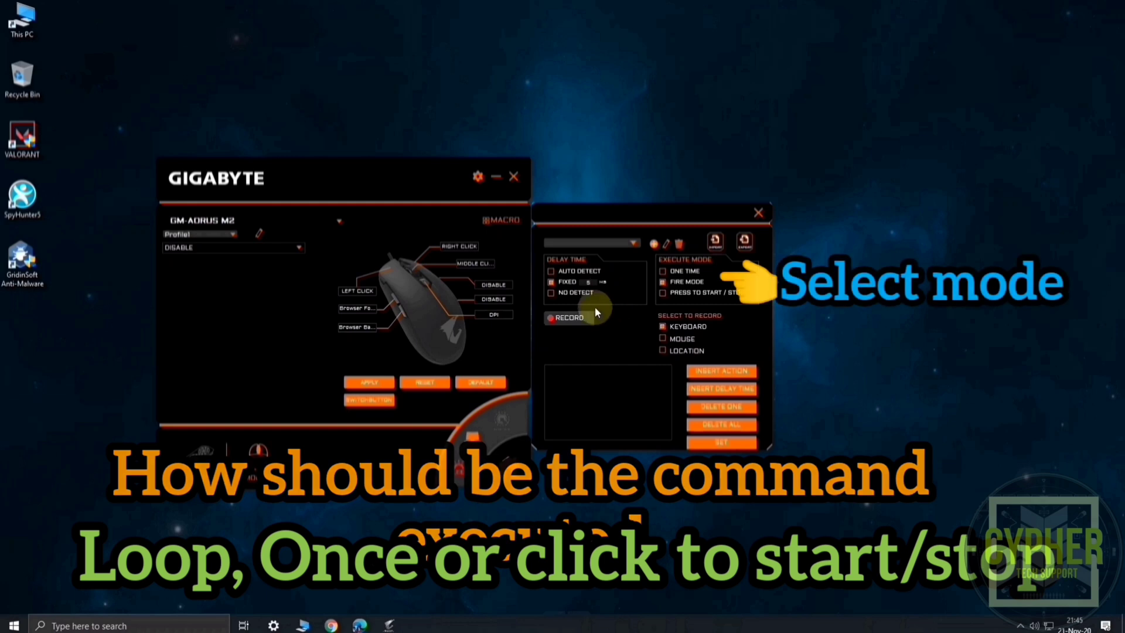
click(663, 340)
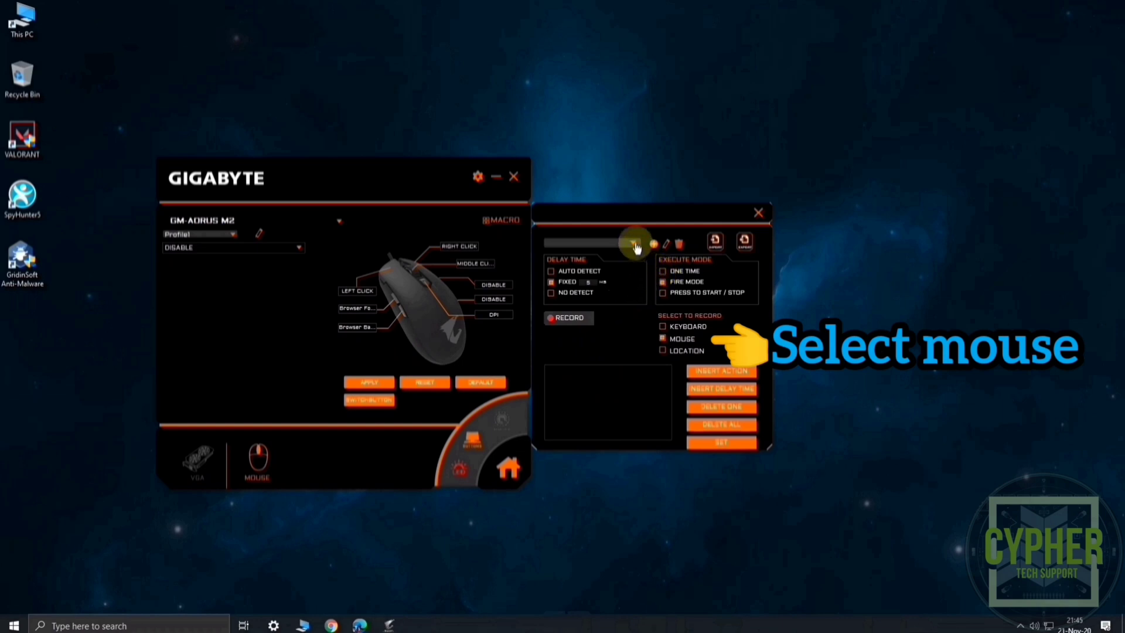
- Record a series of left mouse clicks into the RUN 2 macro
click(592, 260)
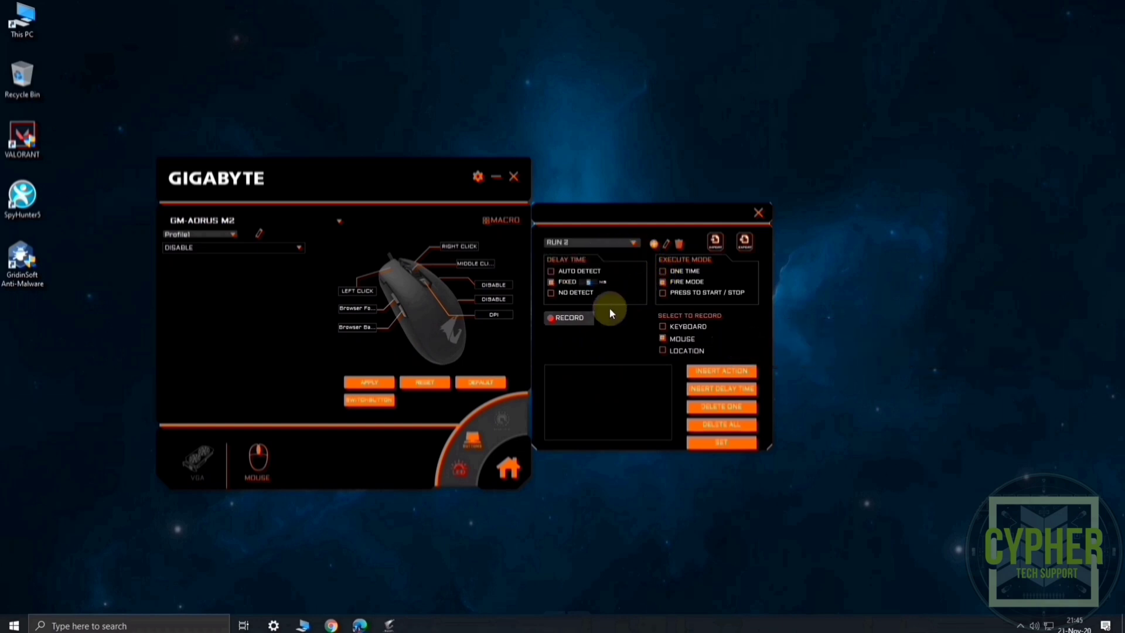
click(577, 318)
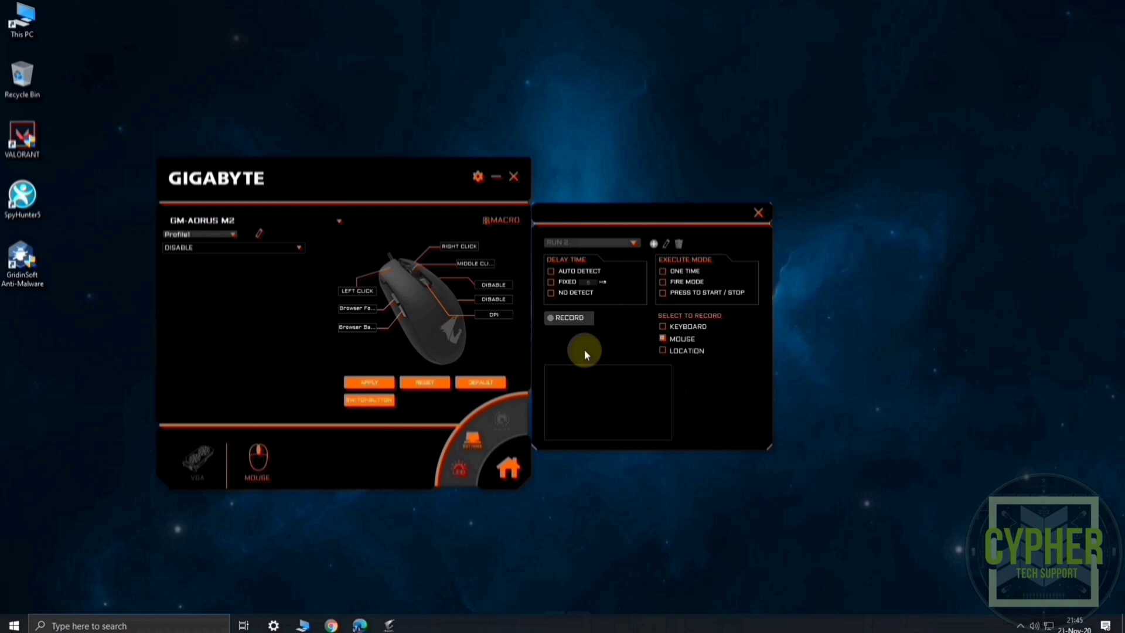
click(588, 343)
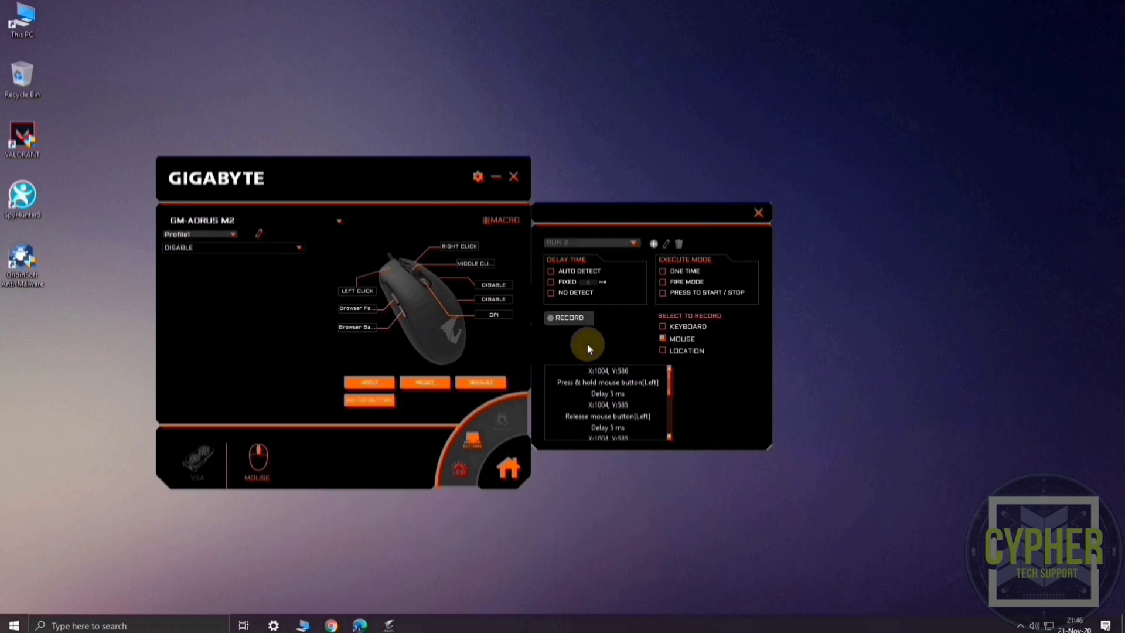
click(570, 322)
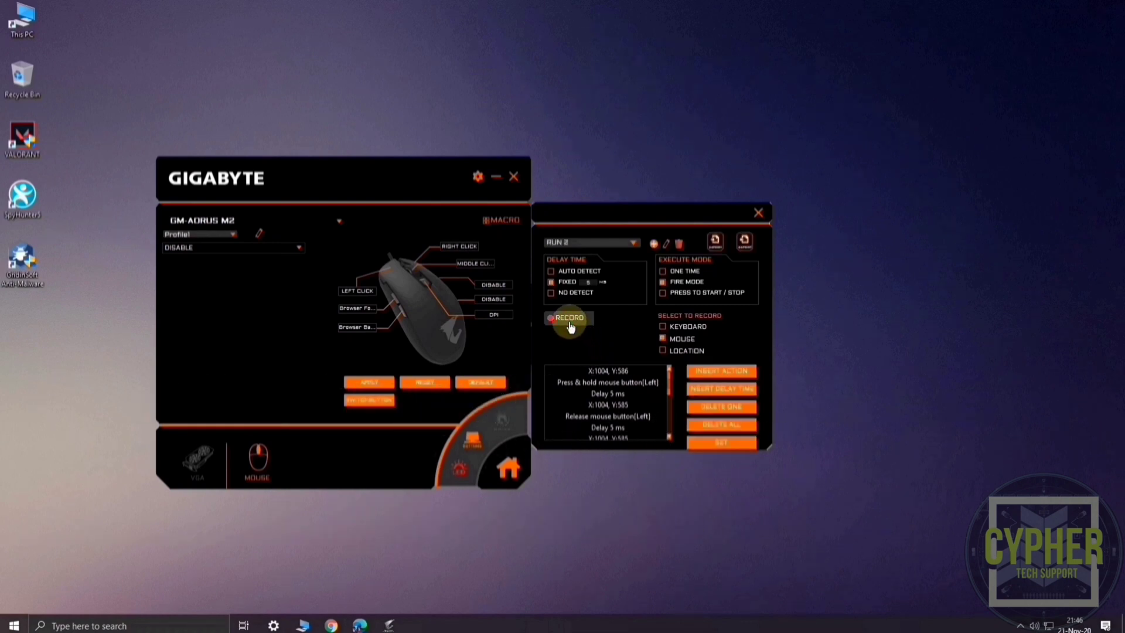
- Delete the recorded X/Y cursor-coordinate entries one by one from the RUN 2 action list
click(622, 404)
click(707, 407)
click(611, 427)
click(706, 410)
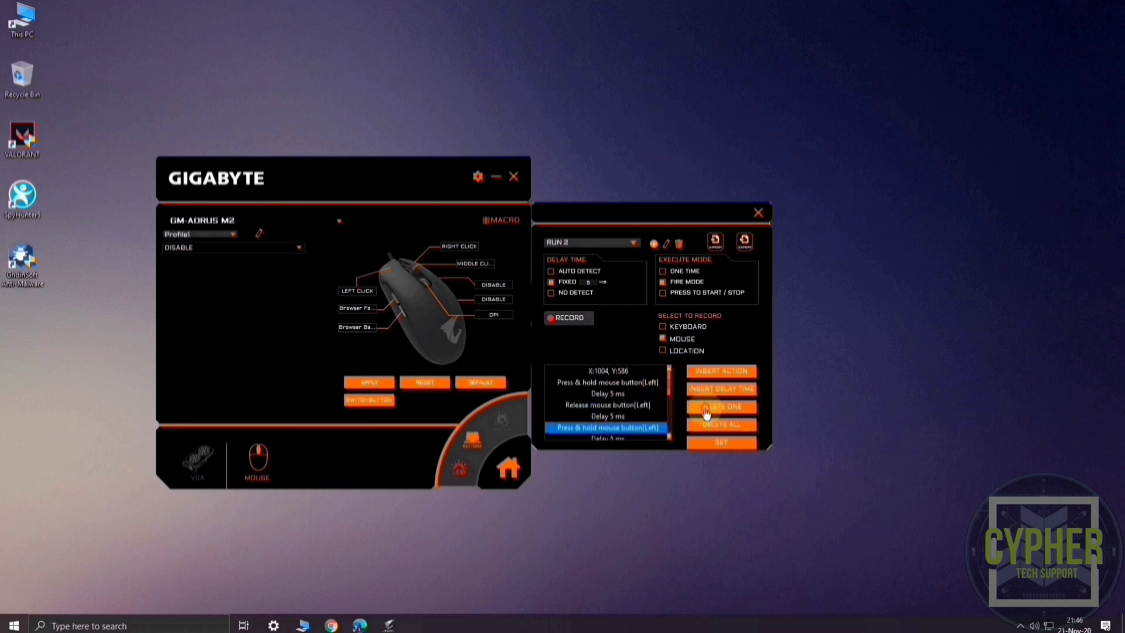
scroll(632, 407, down, 2)
click(632, 405)
click(714, 411)
click(629, 428)
click(694, 408)
scroll(638, 407, down, 3)
click(638, 405)
click(691, 410)
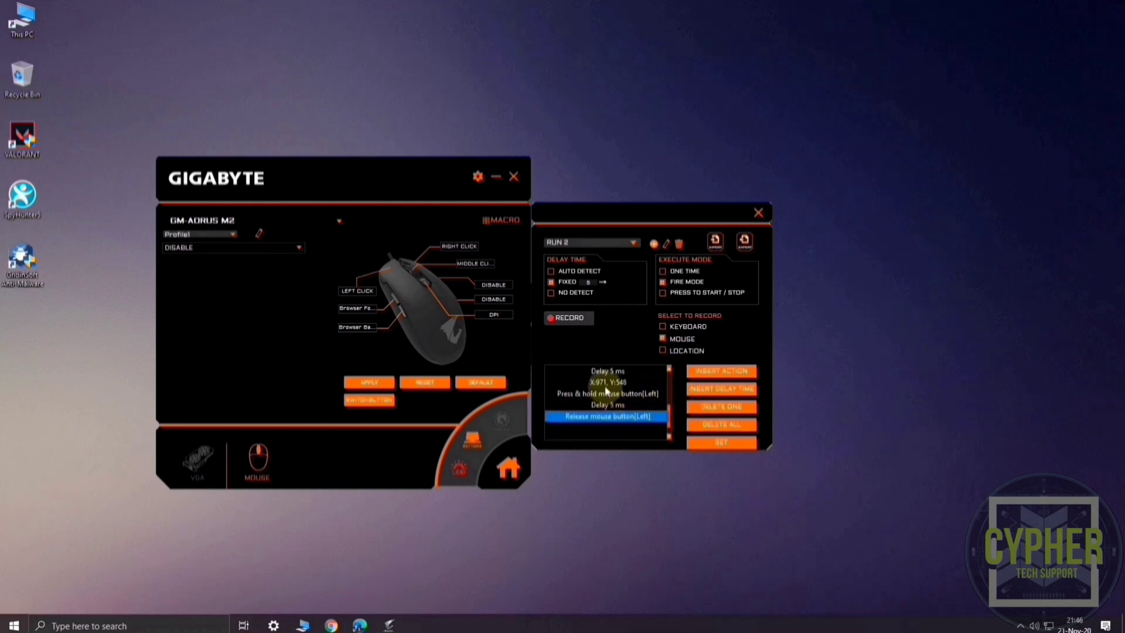
scroll(606, 404, up, 3)
click(607, 406)
click(705, 408)
scroll(623, 400, up, 3)
scroll(603, 404, down, 5)
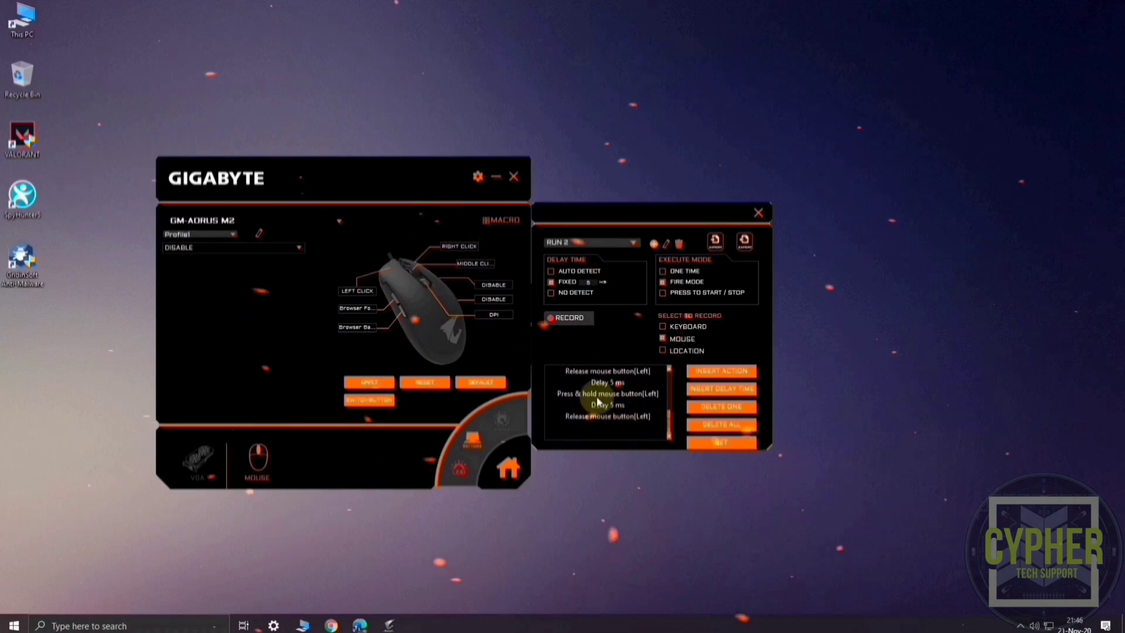
scroll(603, 397, up, 5)
scroll(610, 410, down, 5)
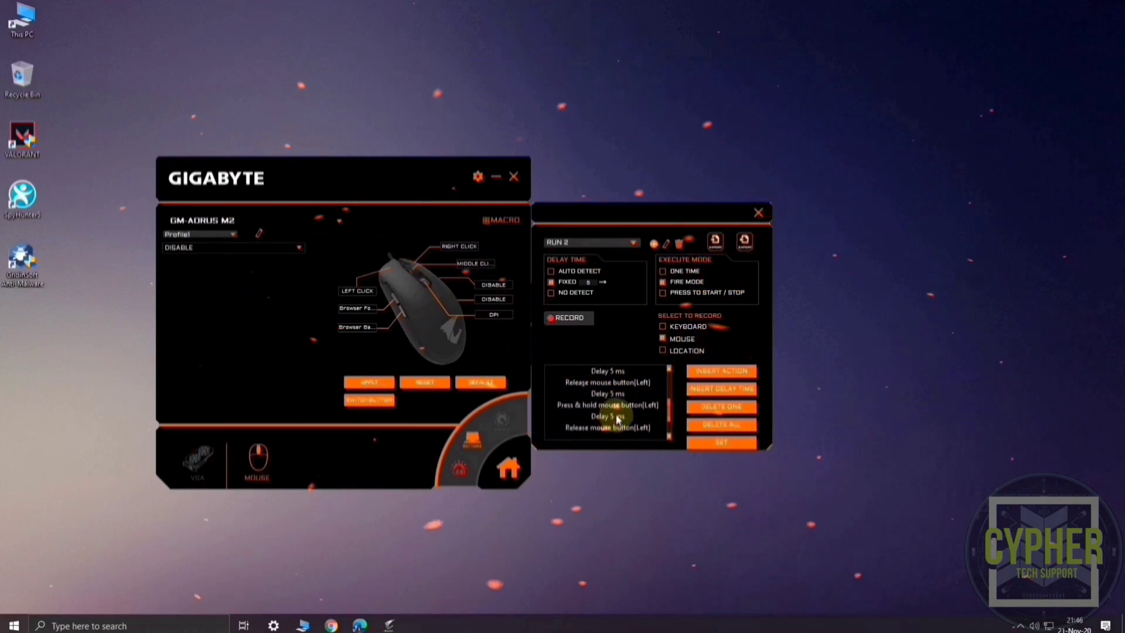
- Delete the 5 ms delays between each left button press and release individually, along with the leftover coordinate entry
click(619, 417)
click(707, 412)
scroll(621, 398, up, 3)
click(621, 394)
click(706, 409)
scroll(616, 404, down, 3)
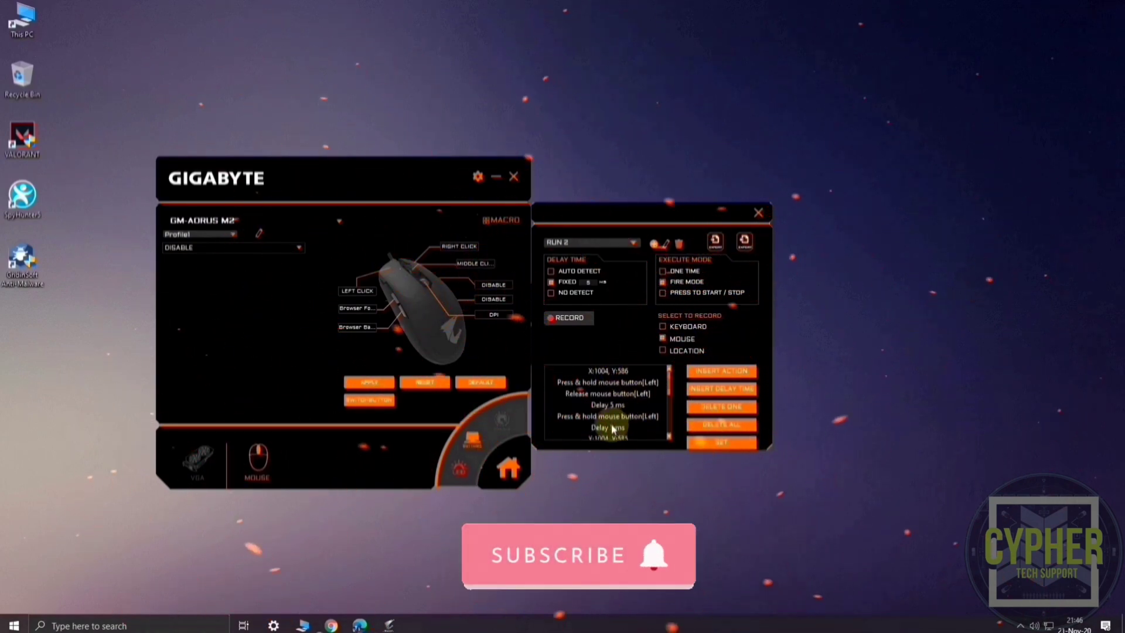
click(614, 435)
click(704, 409)
click(617, 395)
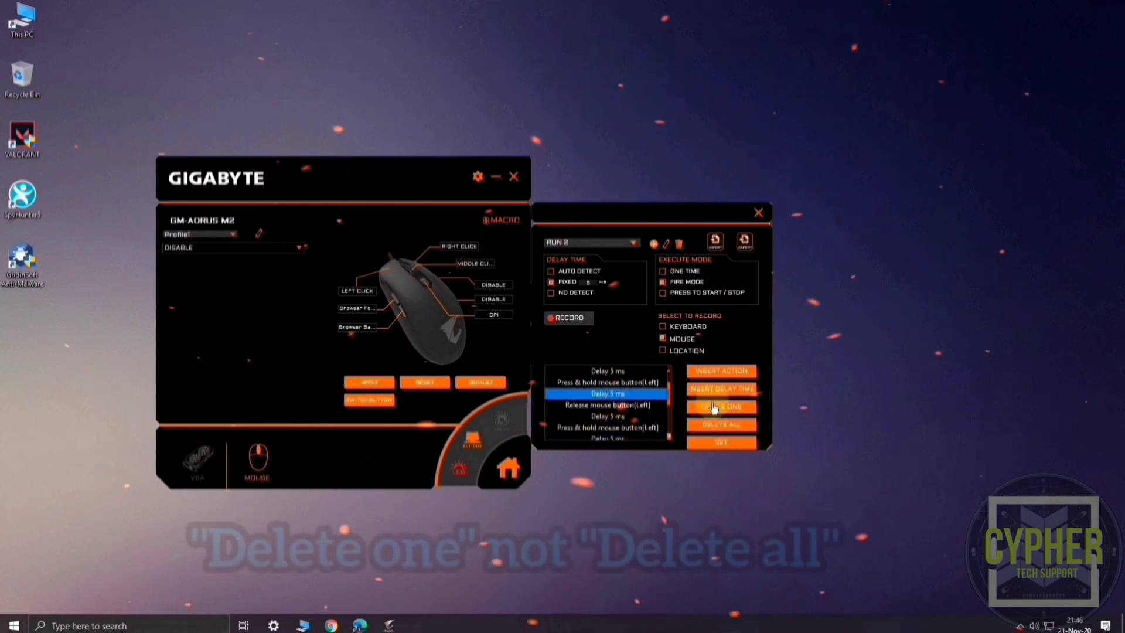
click(714, 407)
scroll(613, 410, up, 3)
click(634, 428)
click(694, 410)
scroll(634, 428, down, 5)
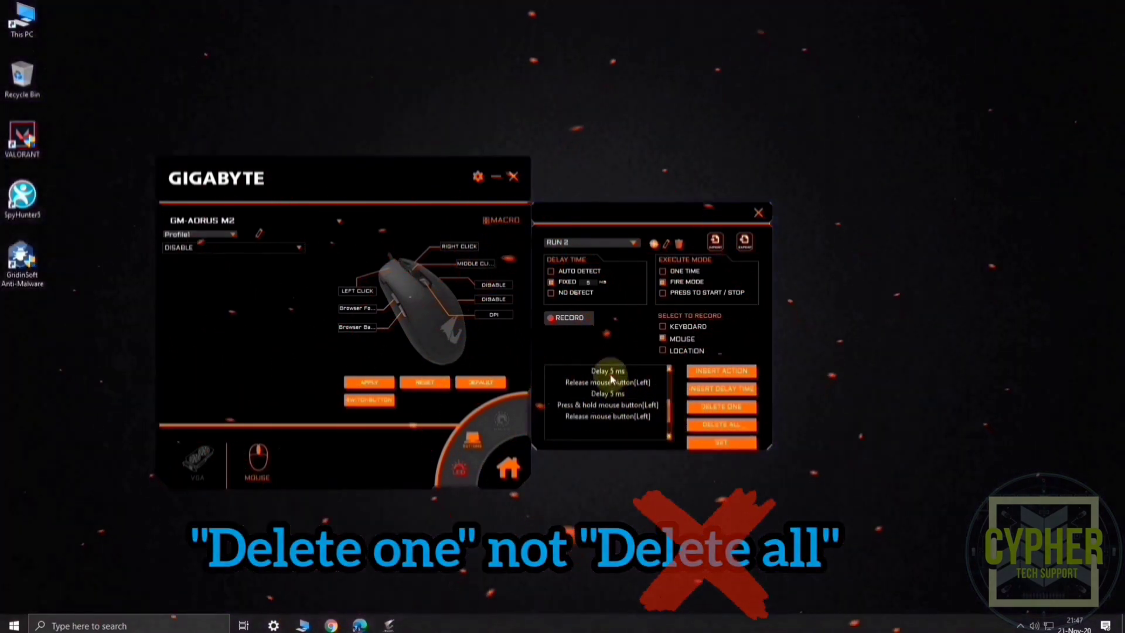
click(609, 378)
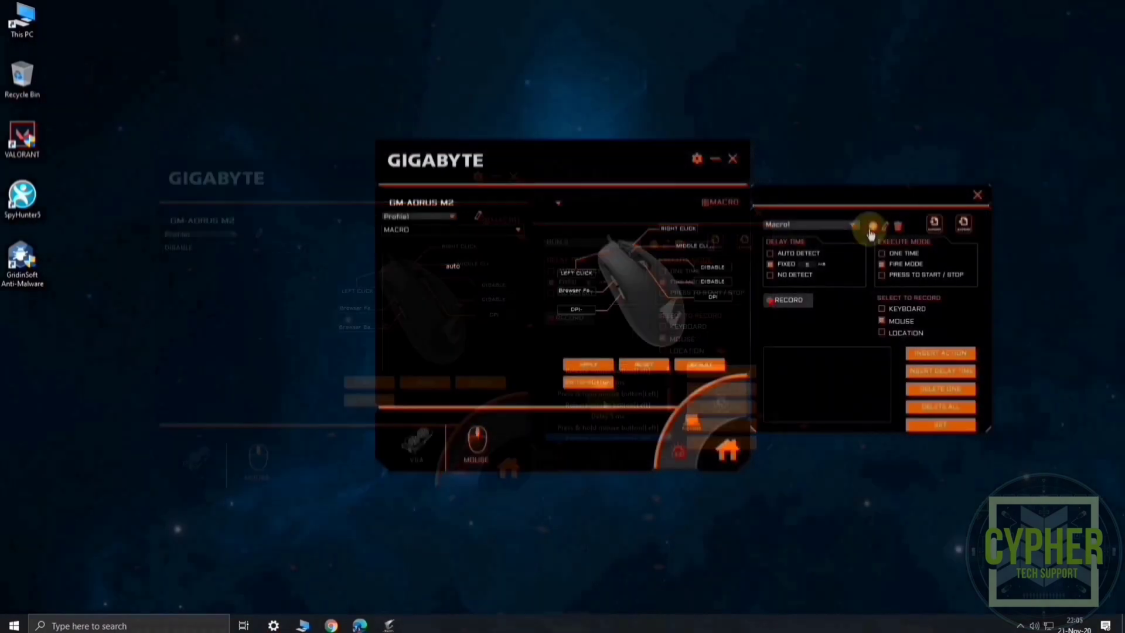
- Rename the Macro1 macro as "RUN" and save the name
click(798, 225)
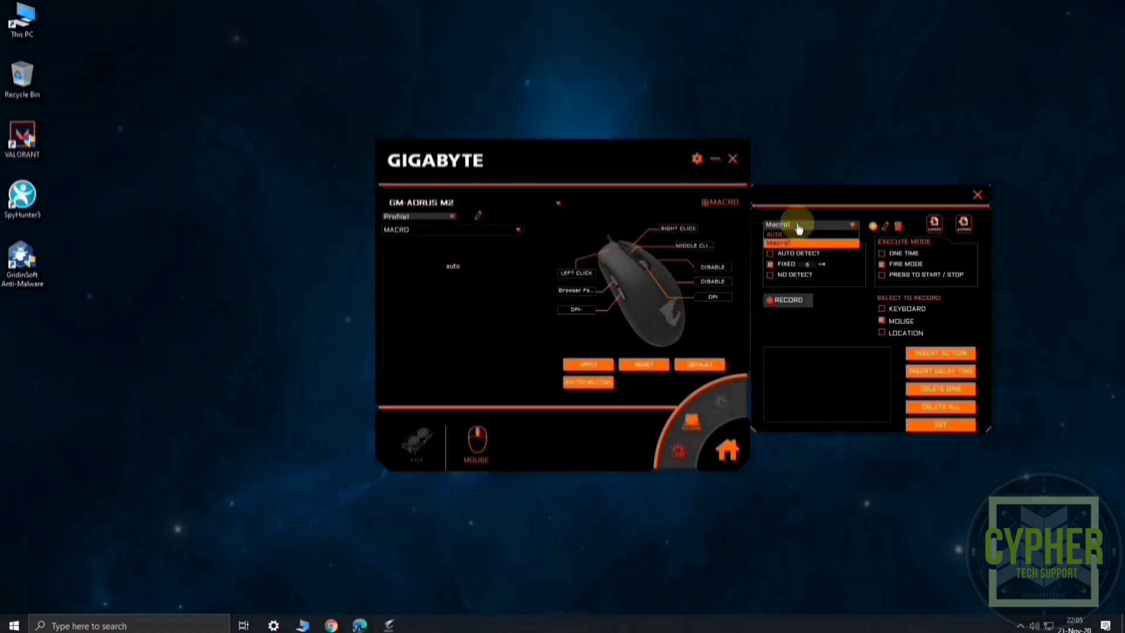
click(882, 228)
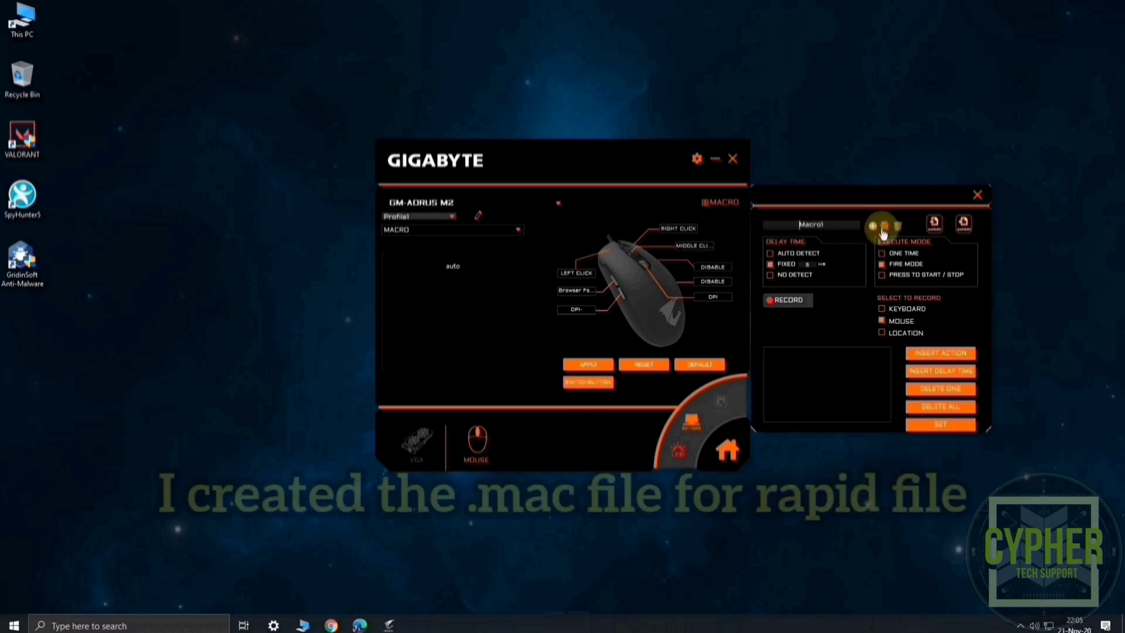
drag(826, 224, 774, 237)
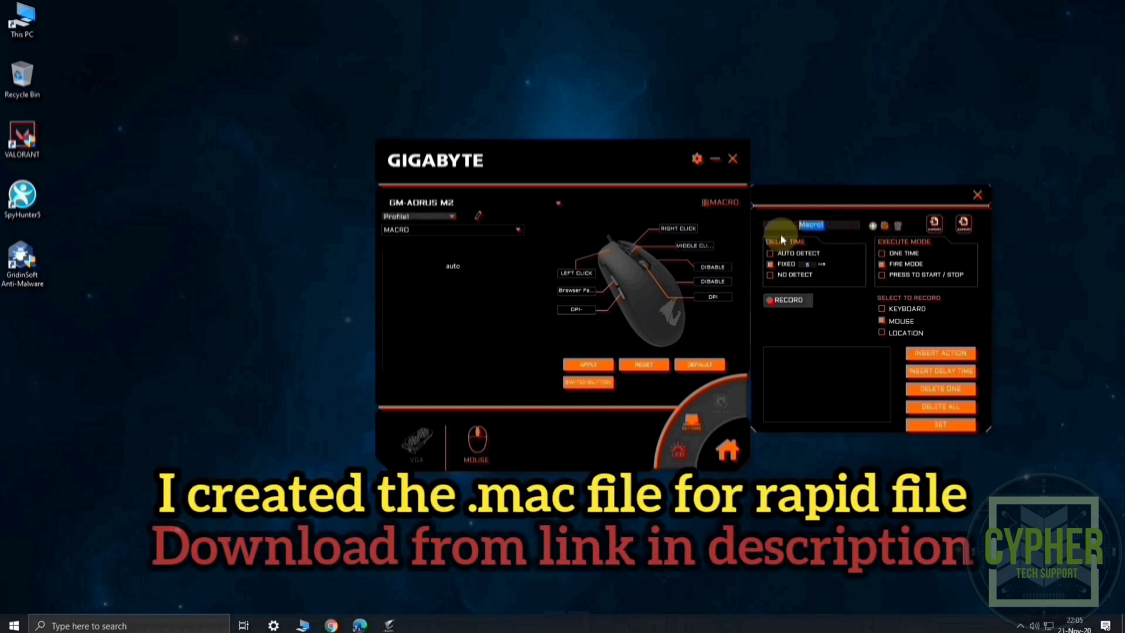
text(RUN)
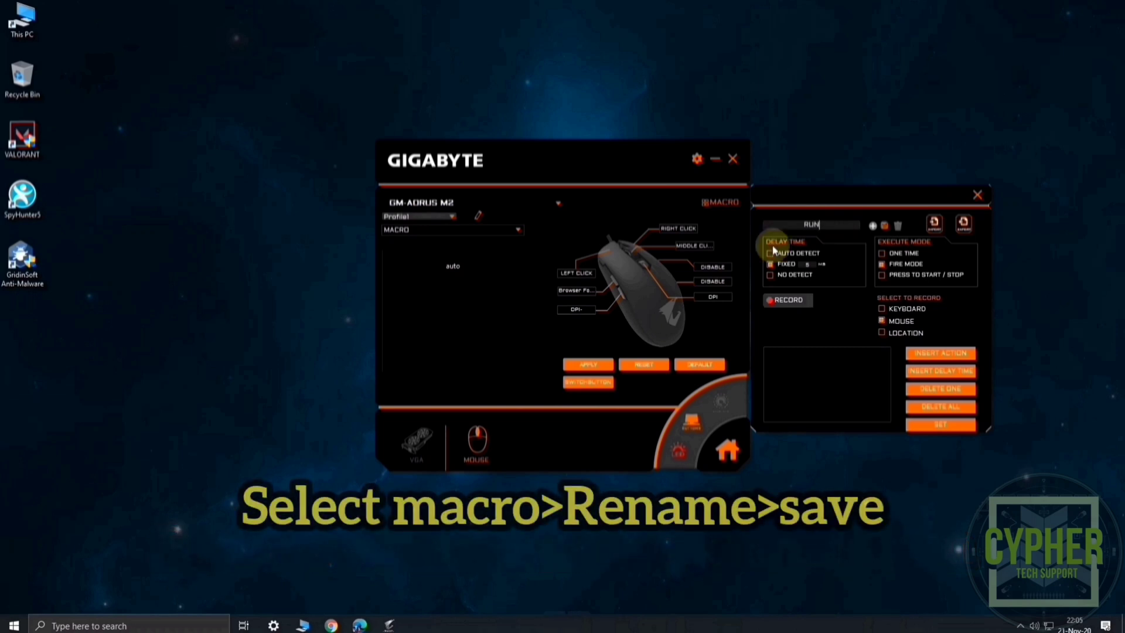
click(884, 227)
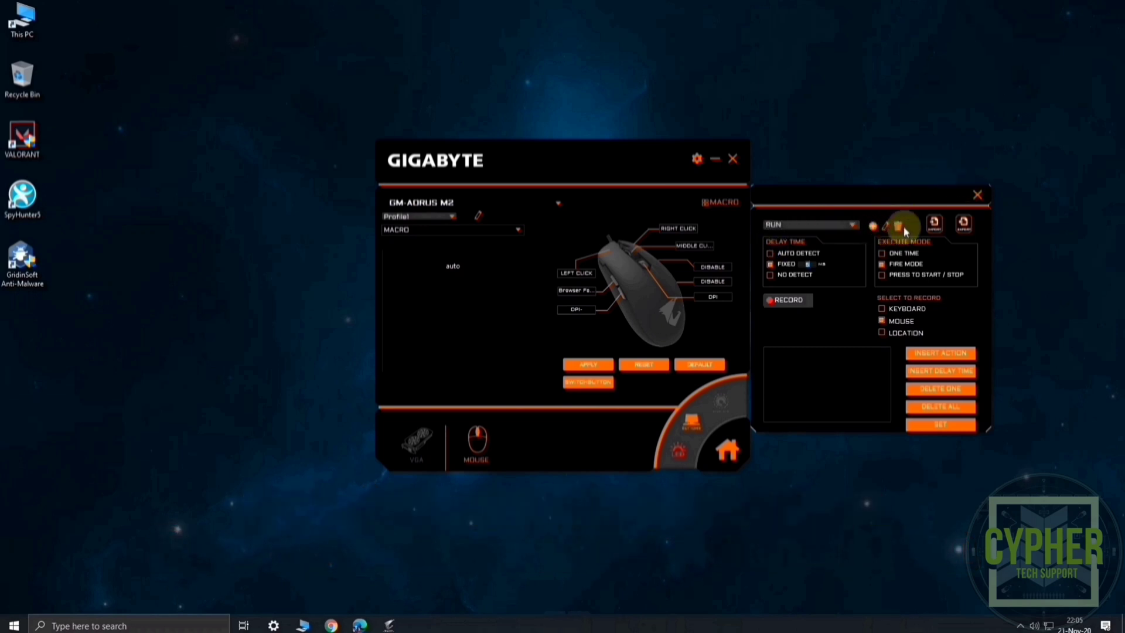
- Import the "mac" macro file from the New Volume (F:) drive into the RUN macro
click(934, 225)
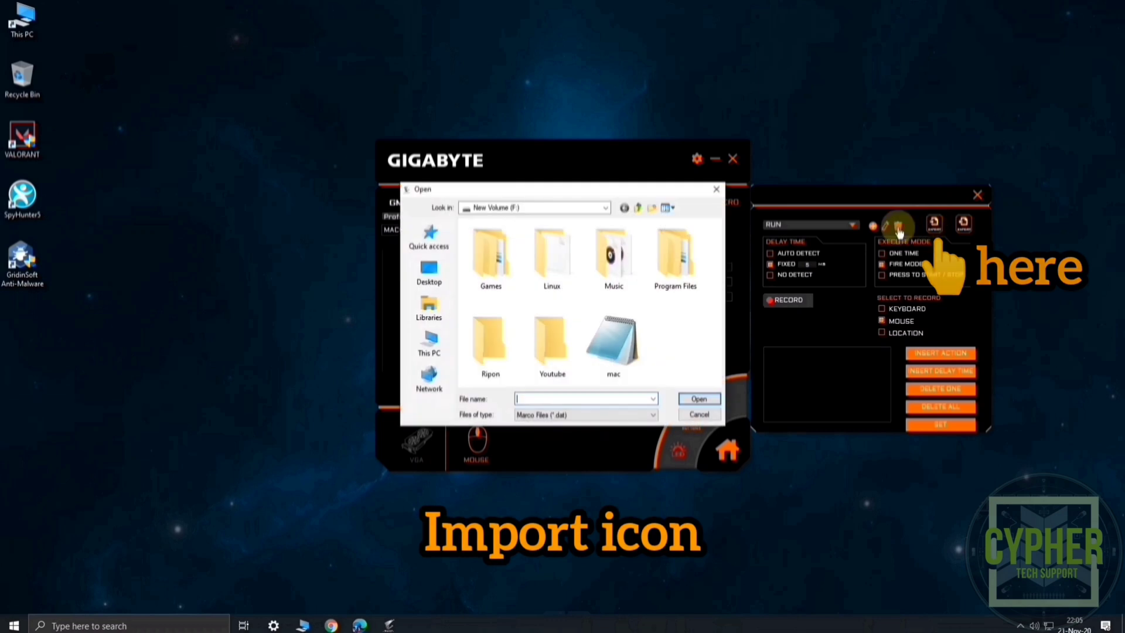
click(641, 343)
click(698, 398)
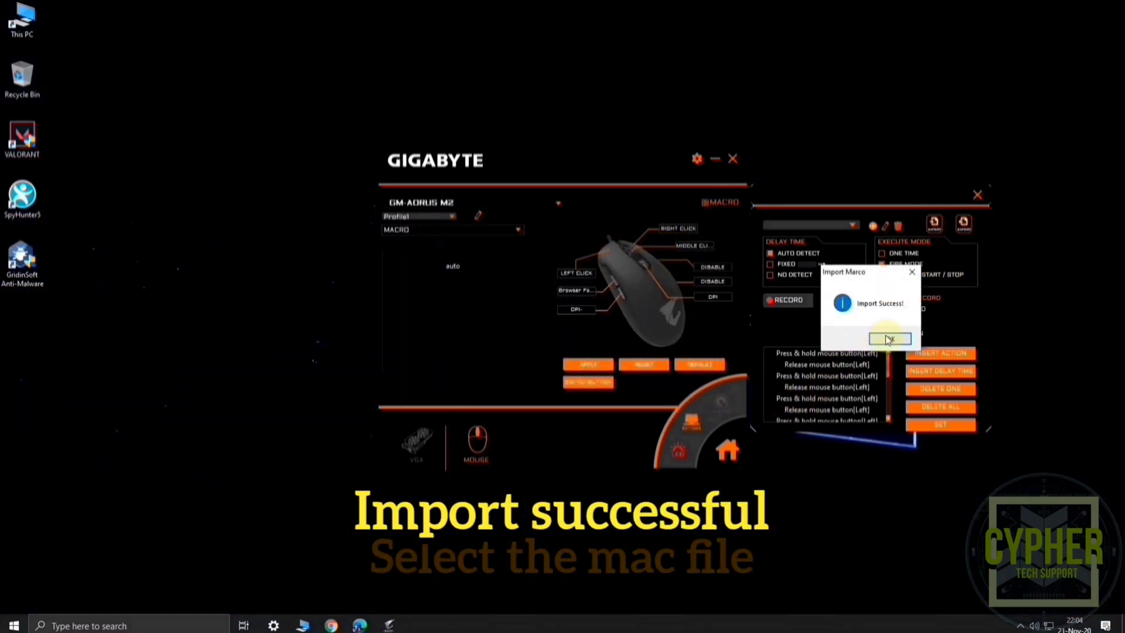
click(890, 339)
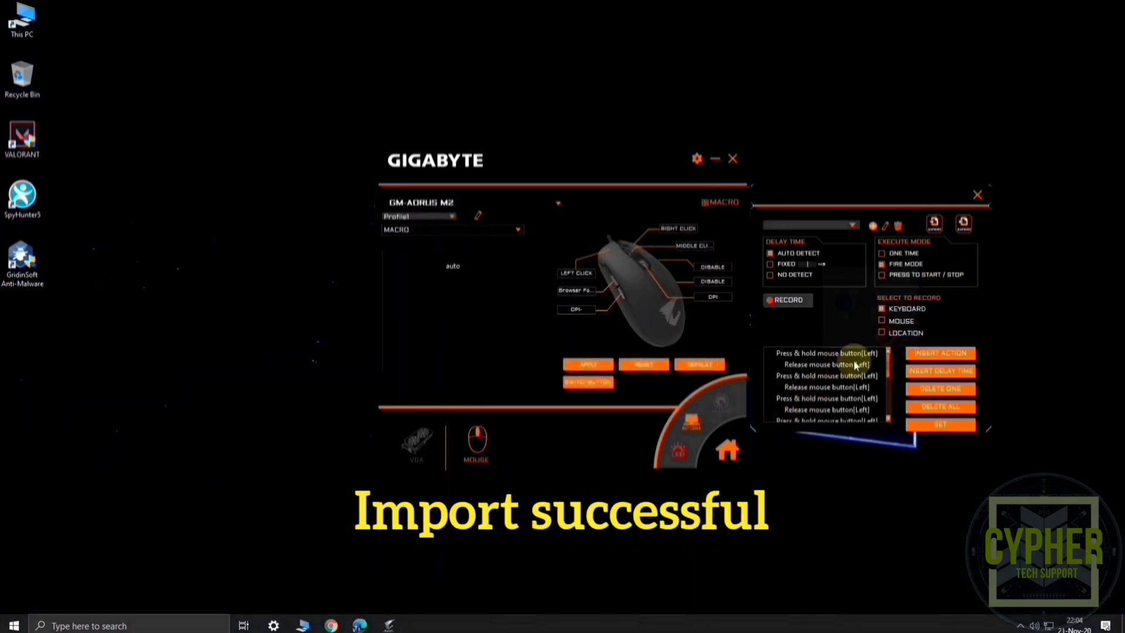
- Set the imported macro's delay time to a fixed value of 5
scroll(838, 373, down, 3)
scroll(839, 373, up, 3)
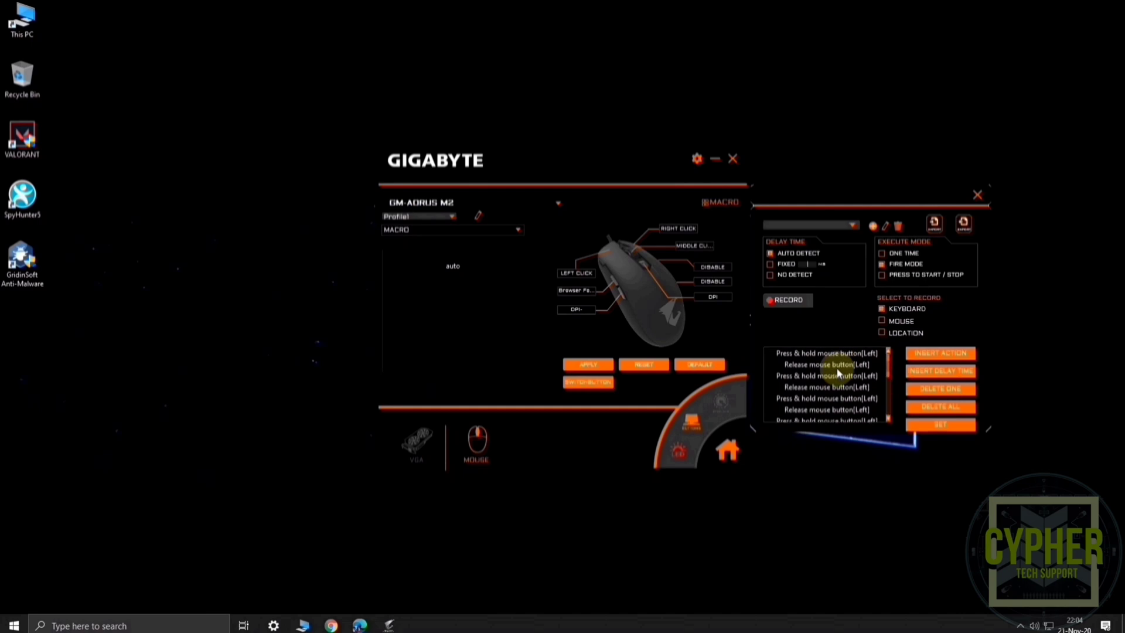
click(770, 265)
text(5)
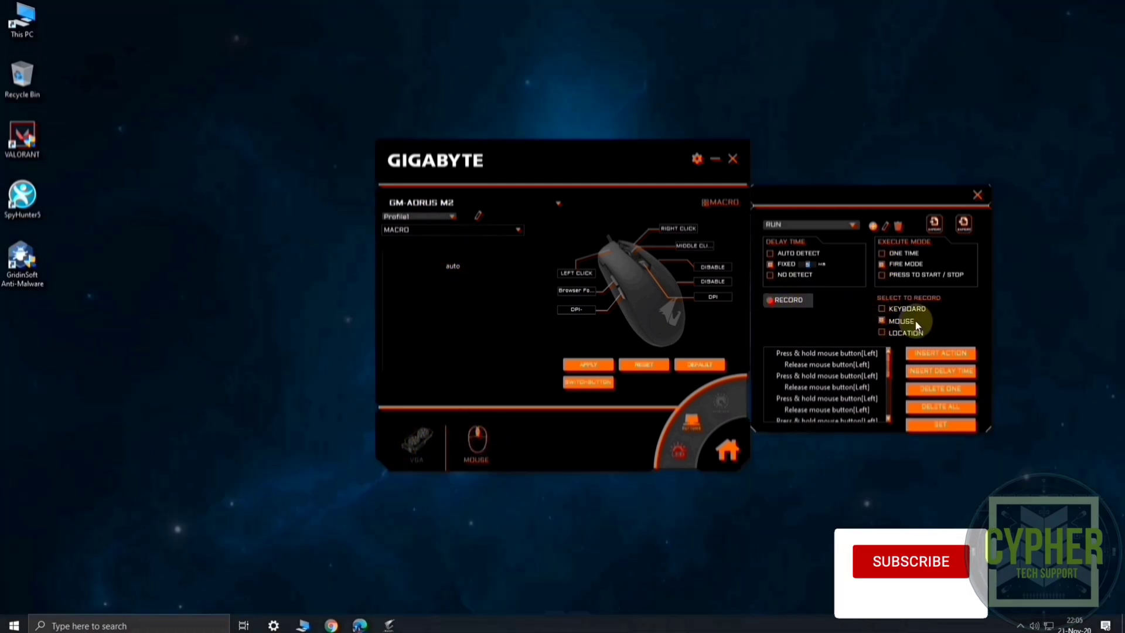
- Save the RUN macro's settings and close both the macro editor and the driver application
click(933, 426)
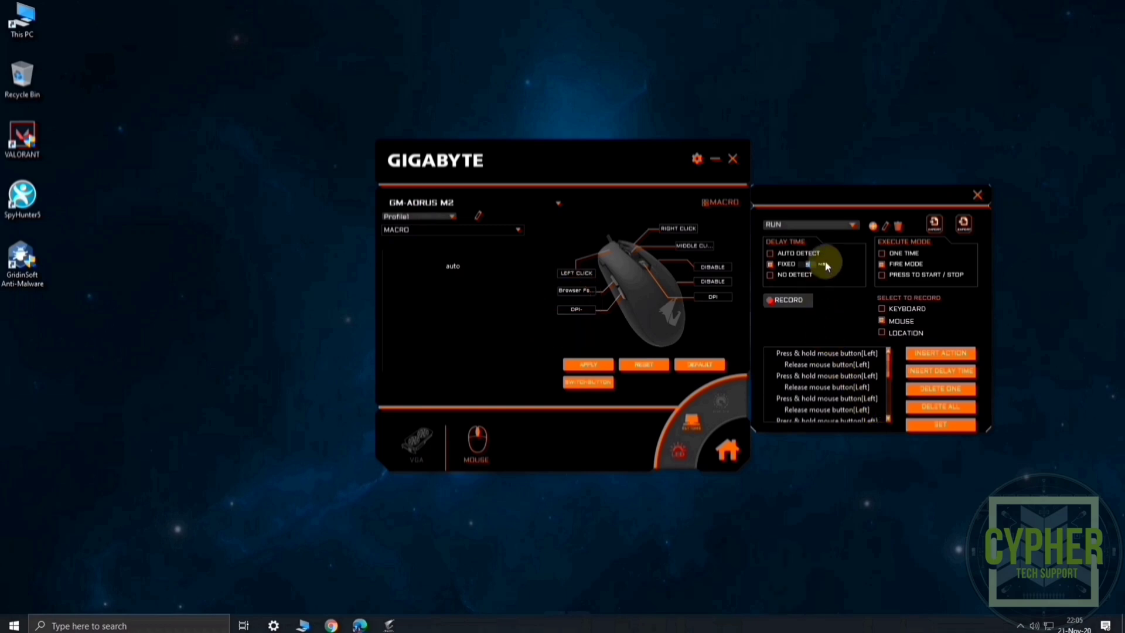
click(975, 196)
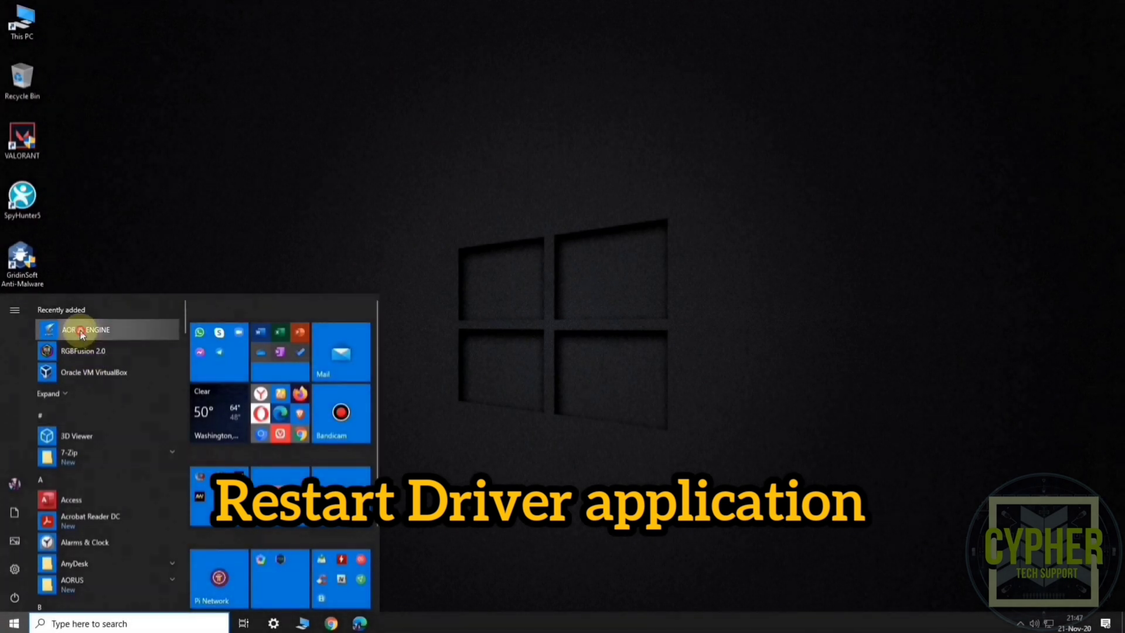
click(81, 330)
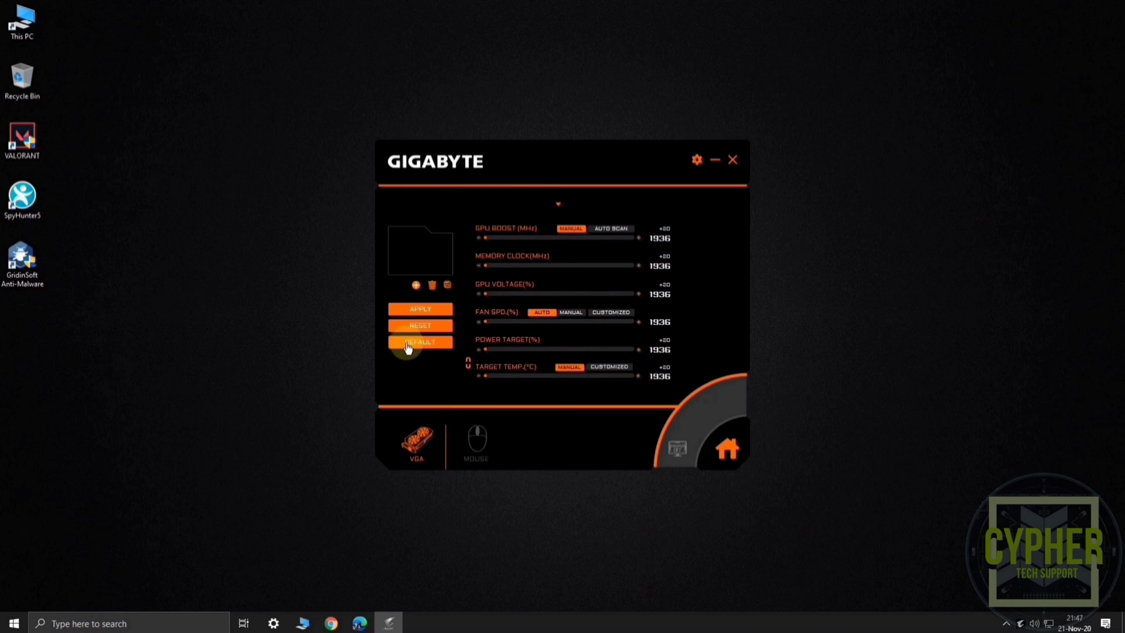
- Assign the RUN 2 macro to the mouse's lower left side button, apply the change and close the mouse settings
click(481, 406)
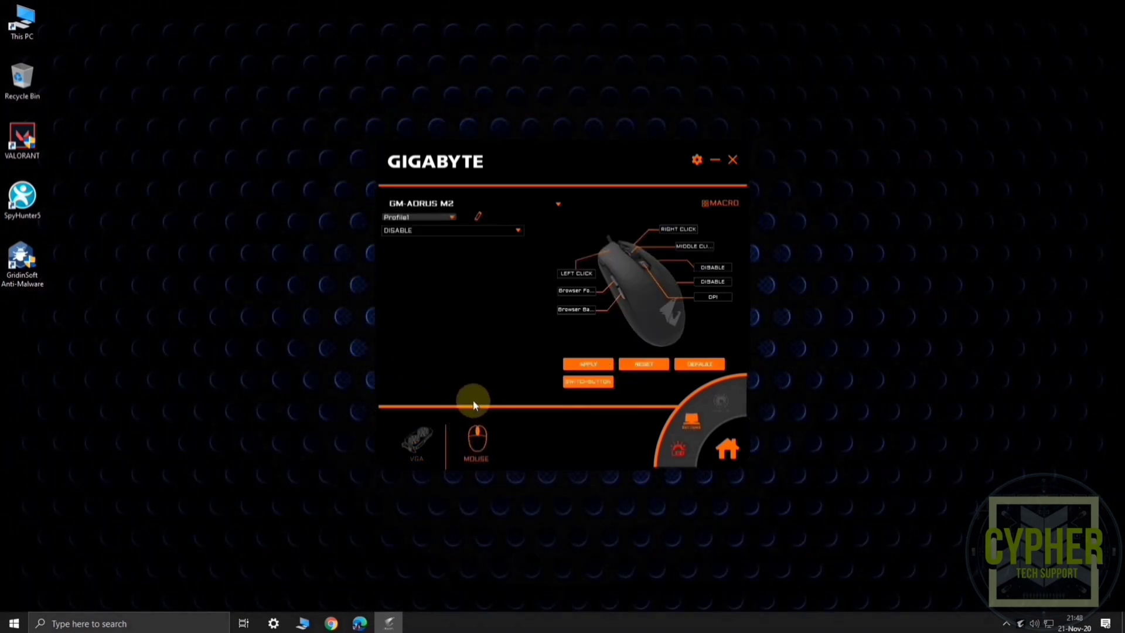
click(578, 314)
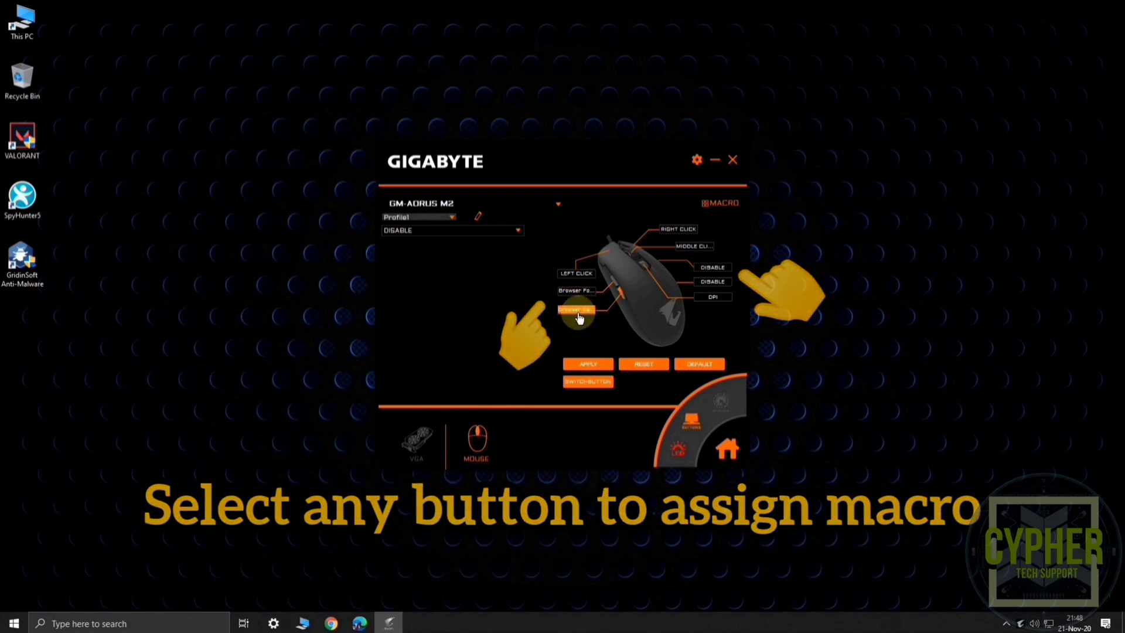
click(492, 230)
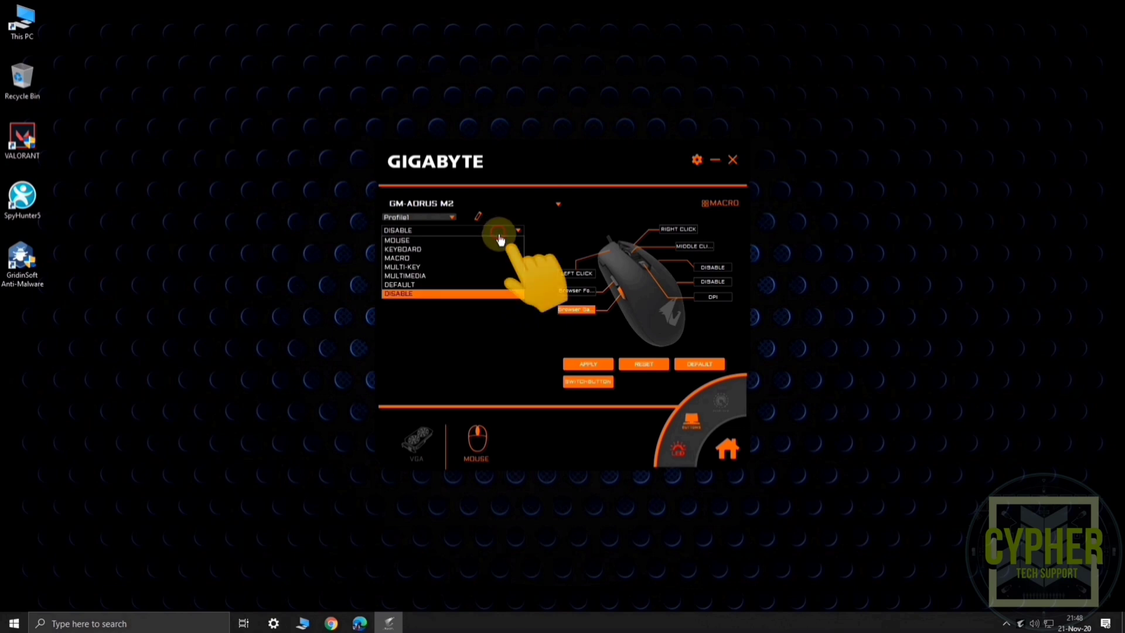
click(402, 258)
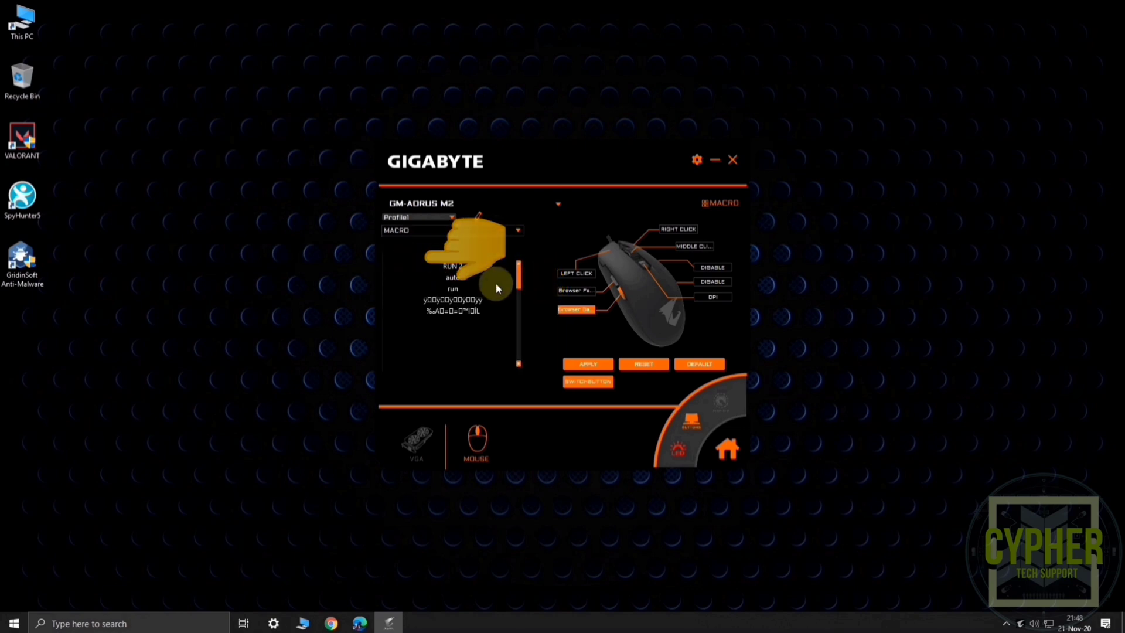
click(438, 265)
click(579, 367)
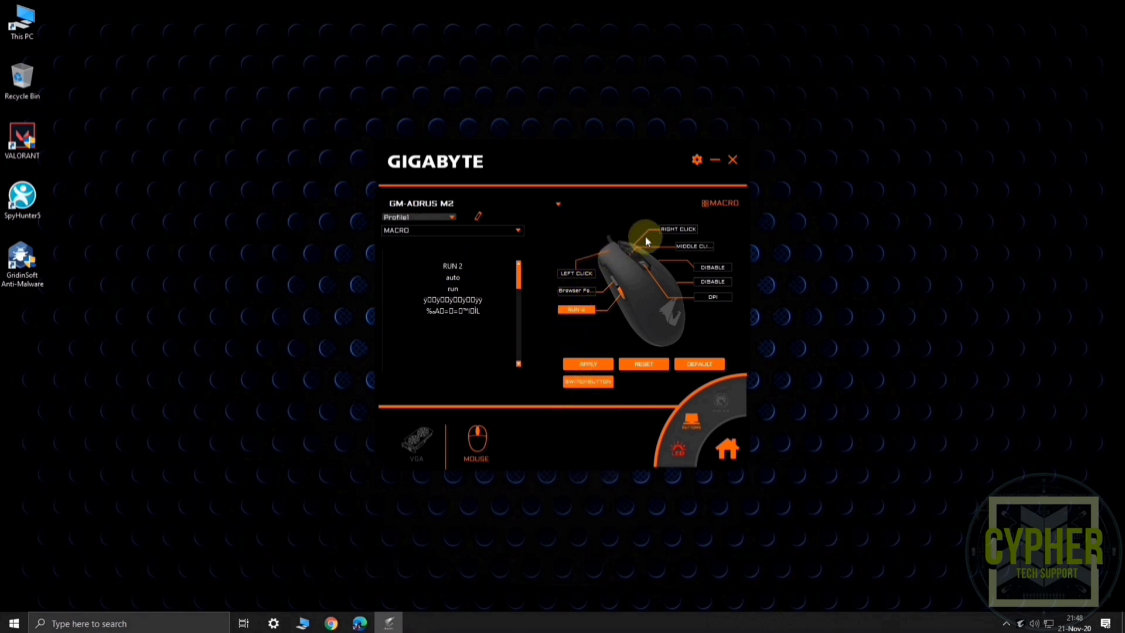
click(732, 162)
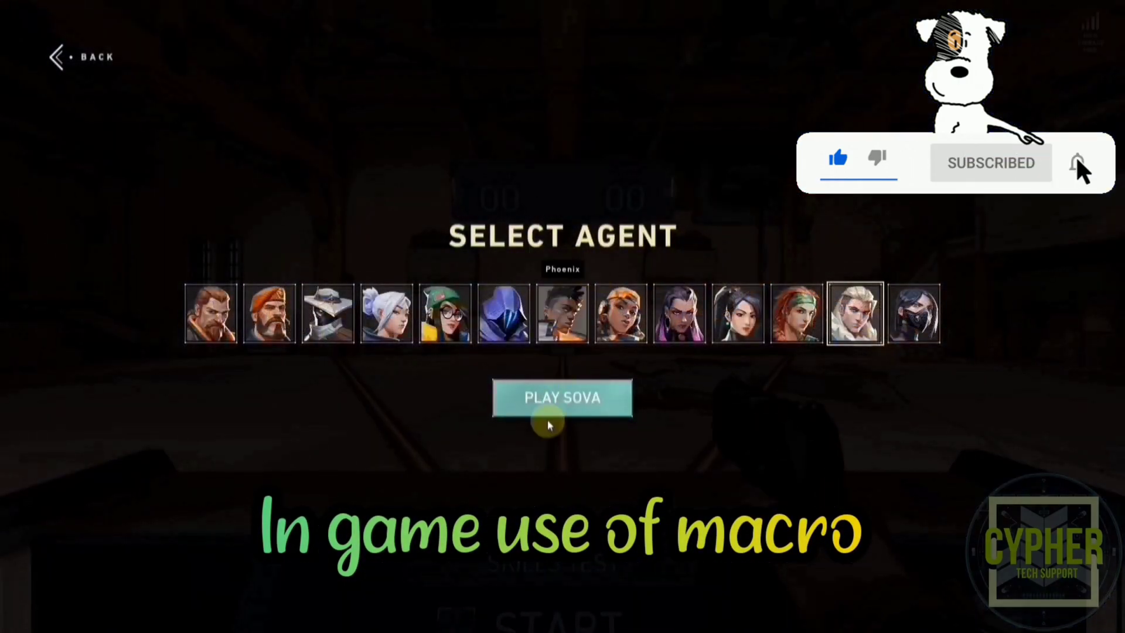
- Switch to VALORANT, enter the shooting range as Sova and test-fire the pistol with the normal mouse buttons and the macro button
click(546, 403)
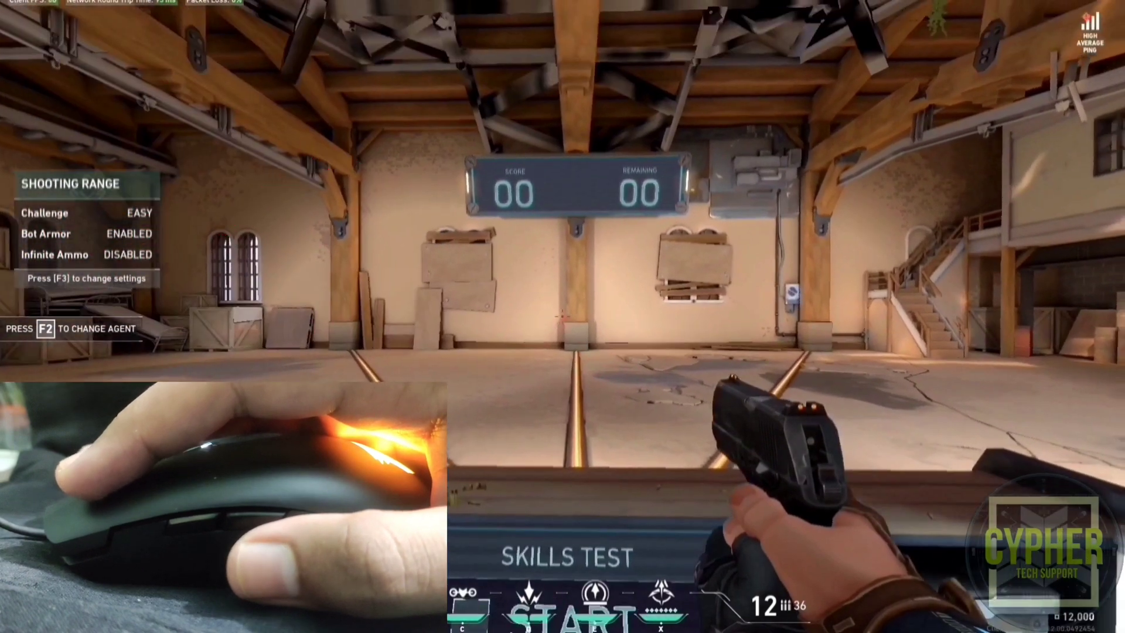
click(563, 316)
click(562, 316)
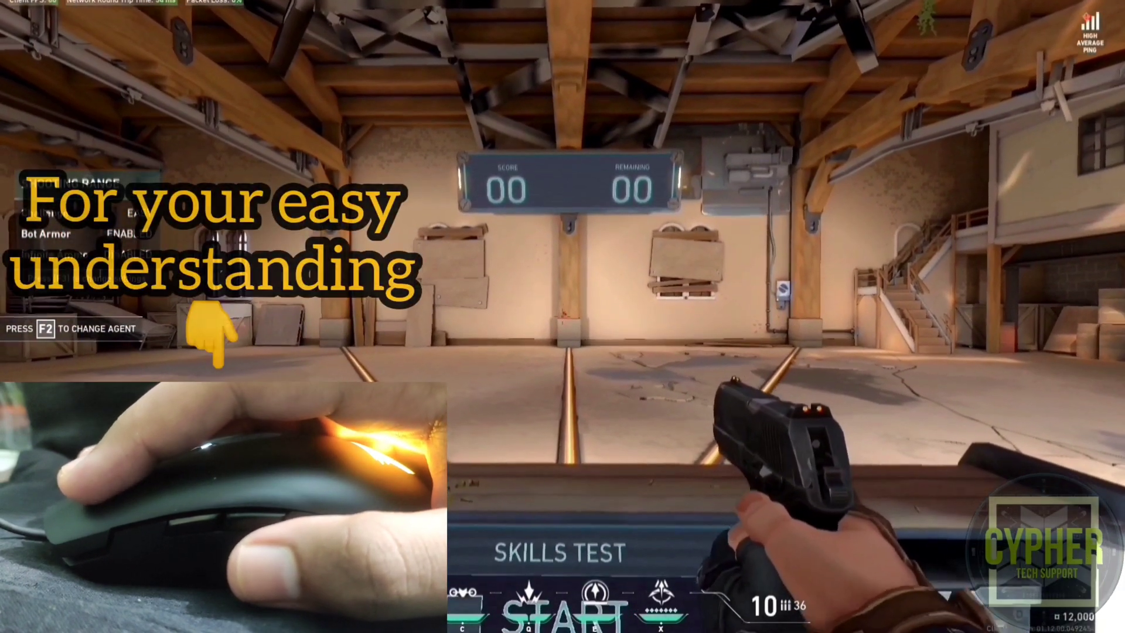
right_click(562, 317)
right_click(562, 317)
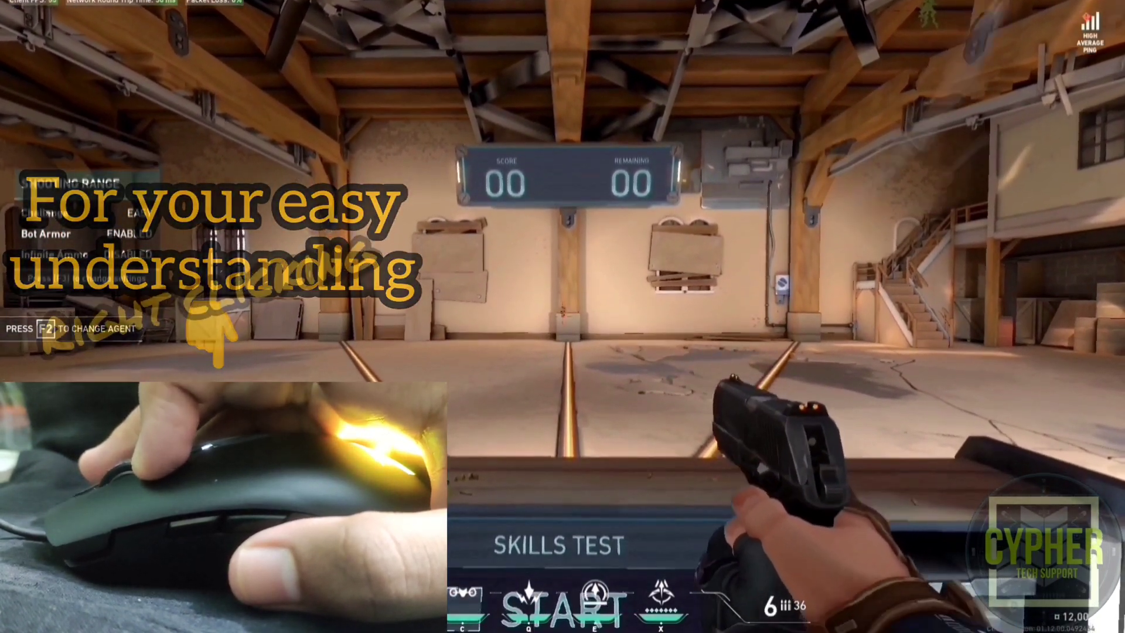
click(562, 316)
click(562, 316)
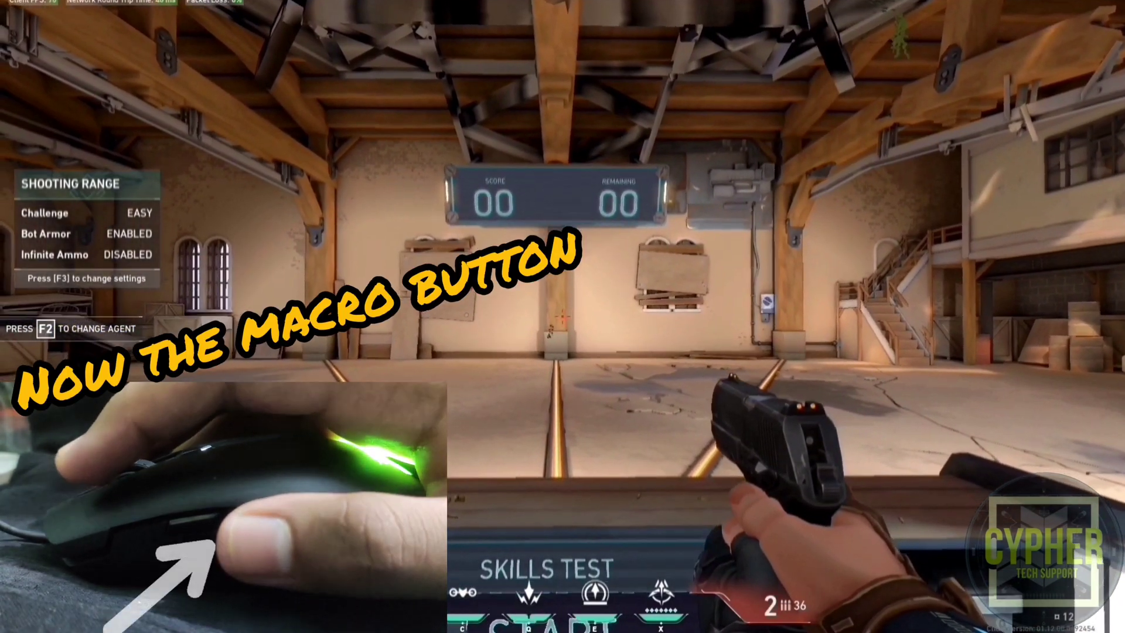
click(563, 317)
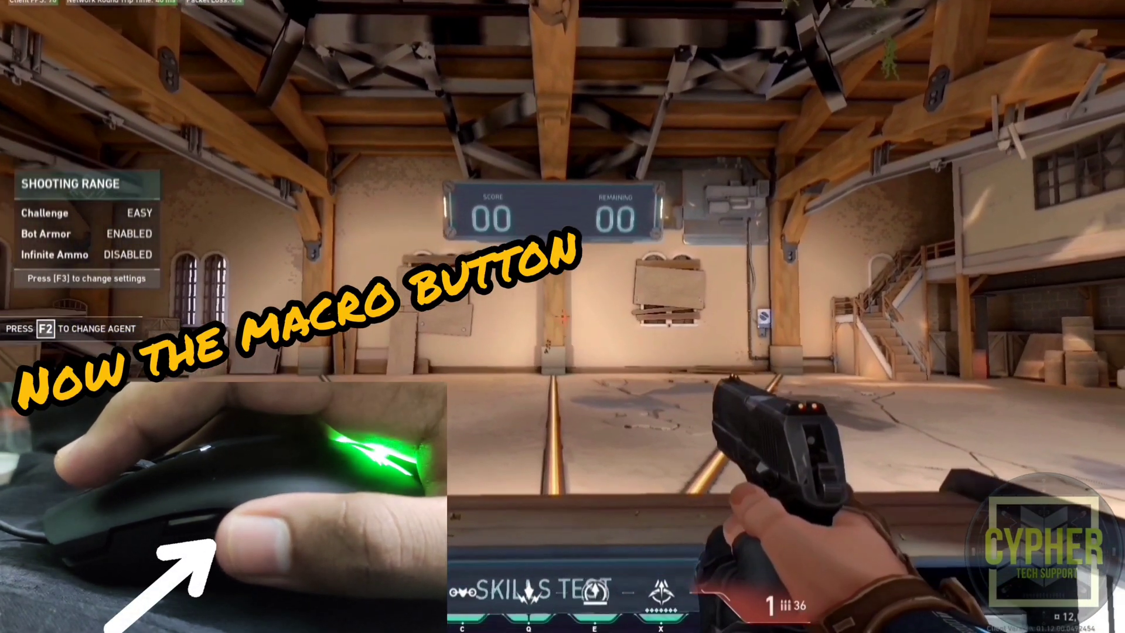
click(562, 316)
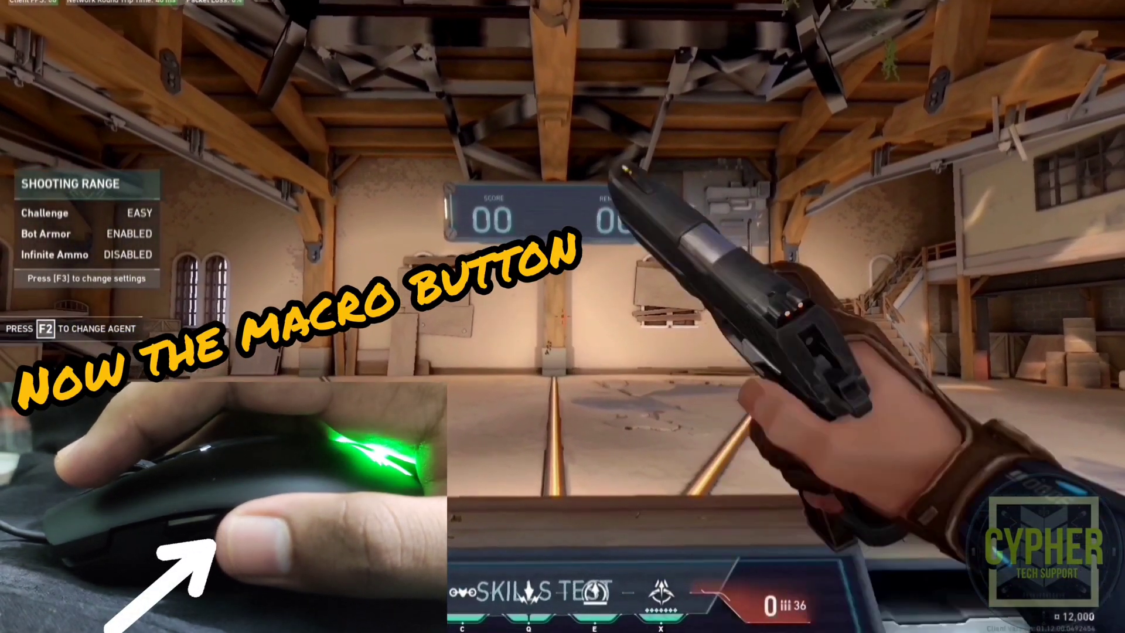